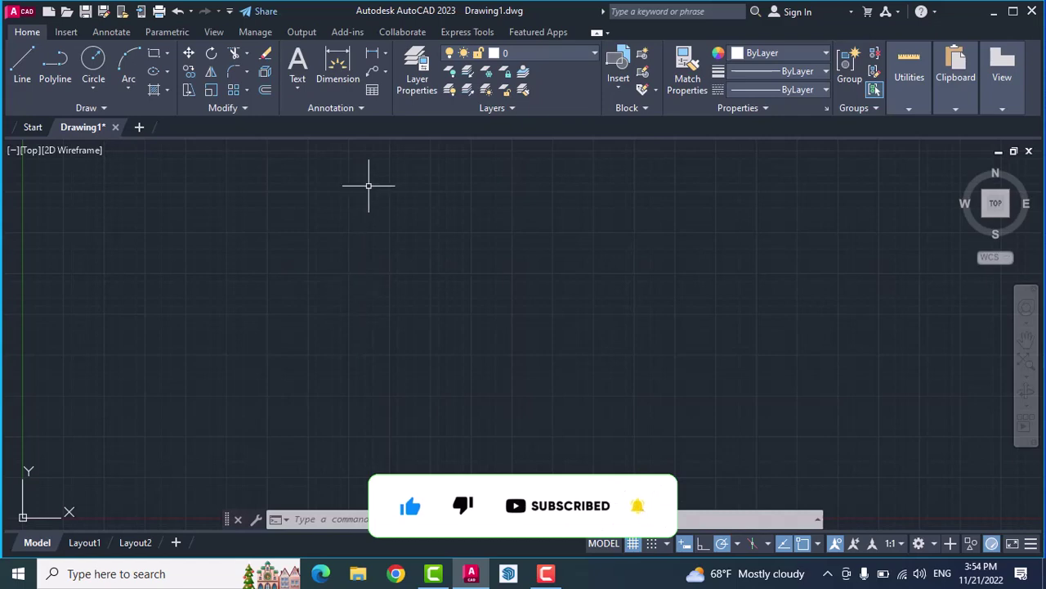
Open and close the Layer Properties Manager, then reopen it with the LA command
{"action": "left_click", "coordinate": [413, 81]}
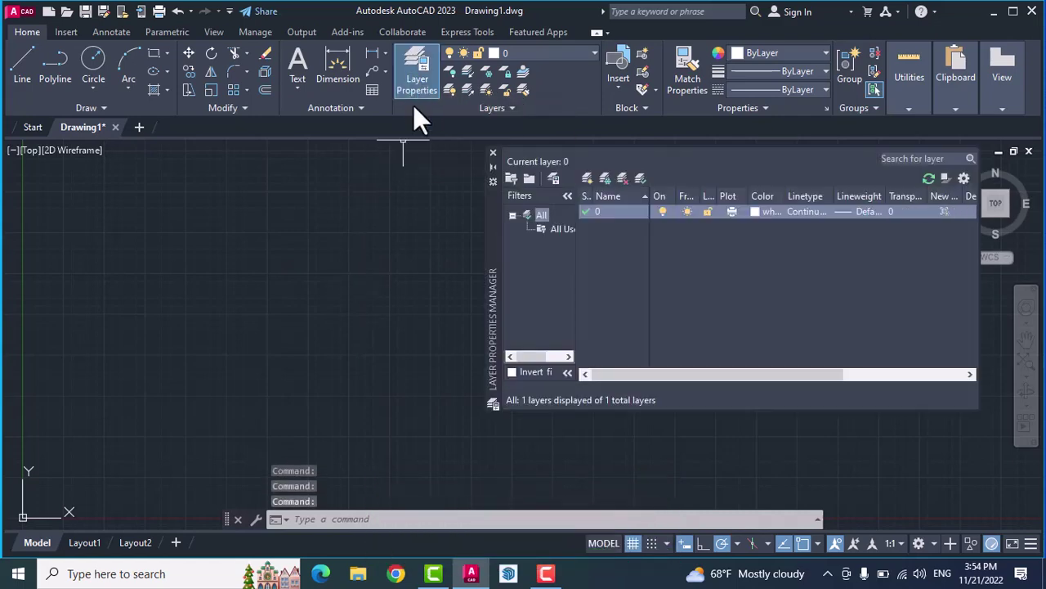
{"action": "left_click", "coordinate": [493, 154]}
{"action": "type", "text": "l"}
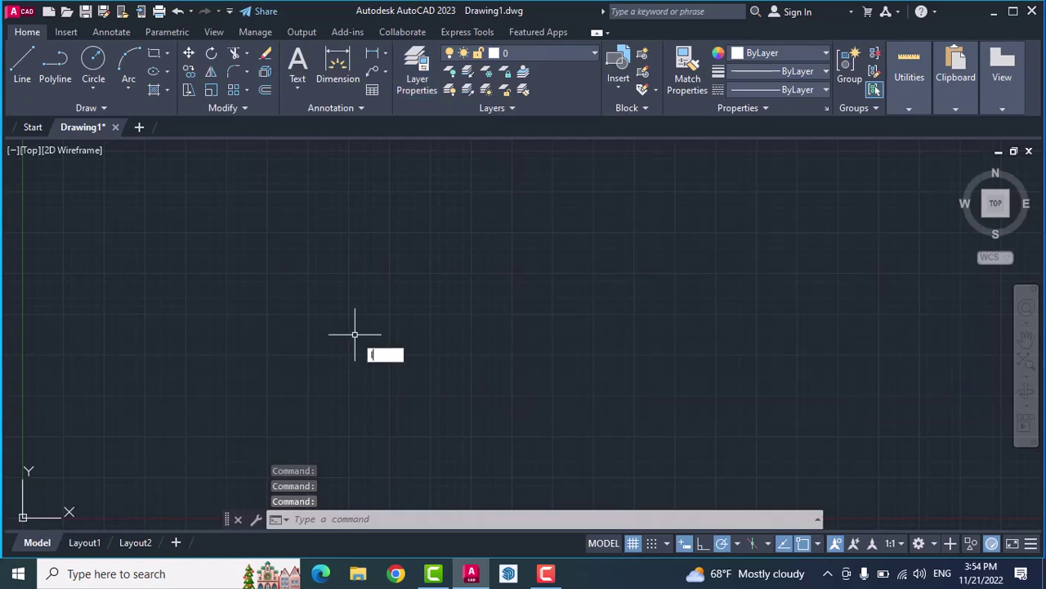
{"action": "key", "text": "Return"}
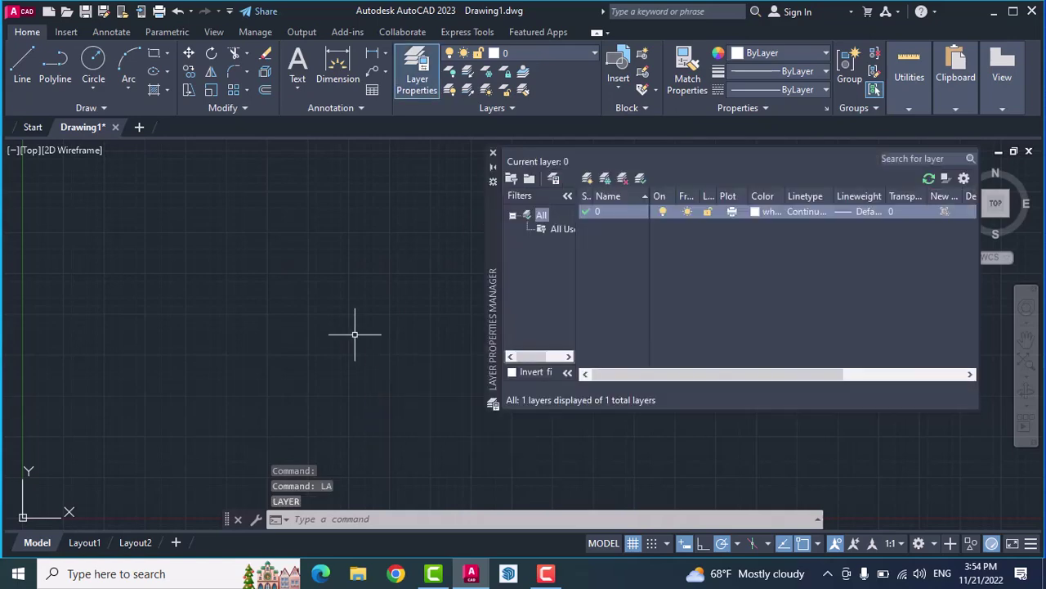
Add new layers and delete the extras so Layer1 and Layer2 remain
{"action": "left_click", "coordinate": [589, 177]}
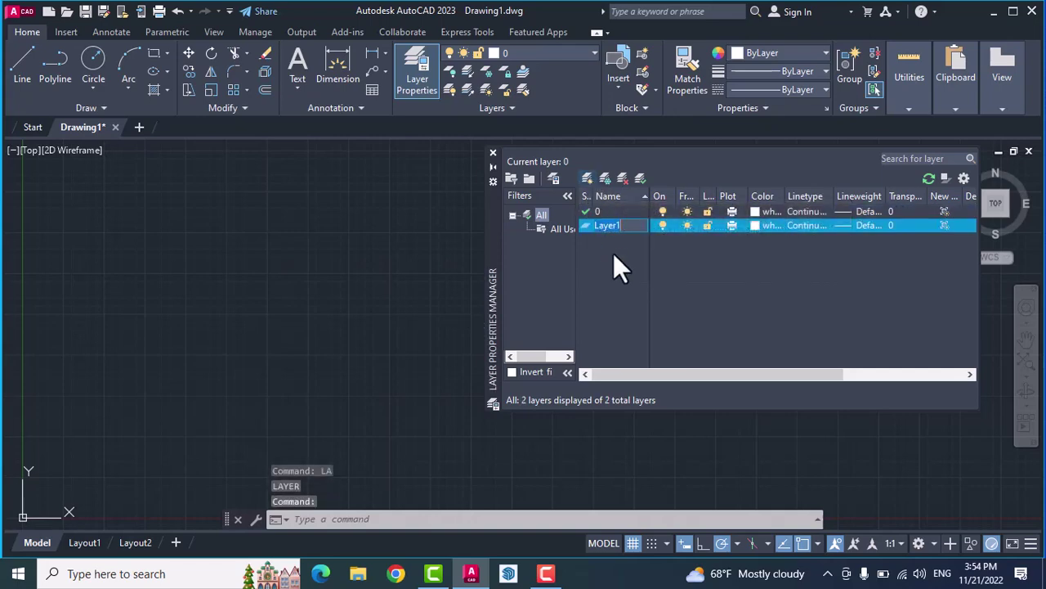
{"action": "left_click", "coordinate": [589, 181]}
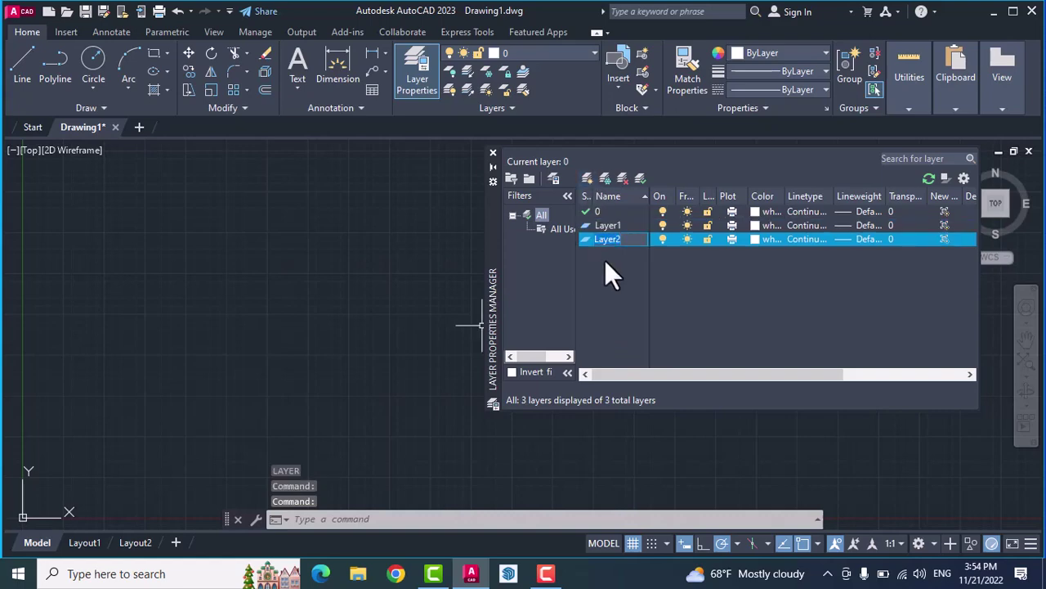
{"action": "left_click", "coordinate": [590, 173]}
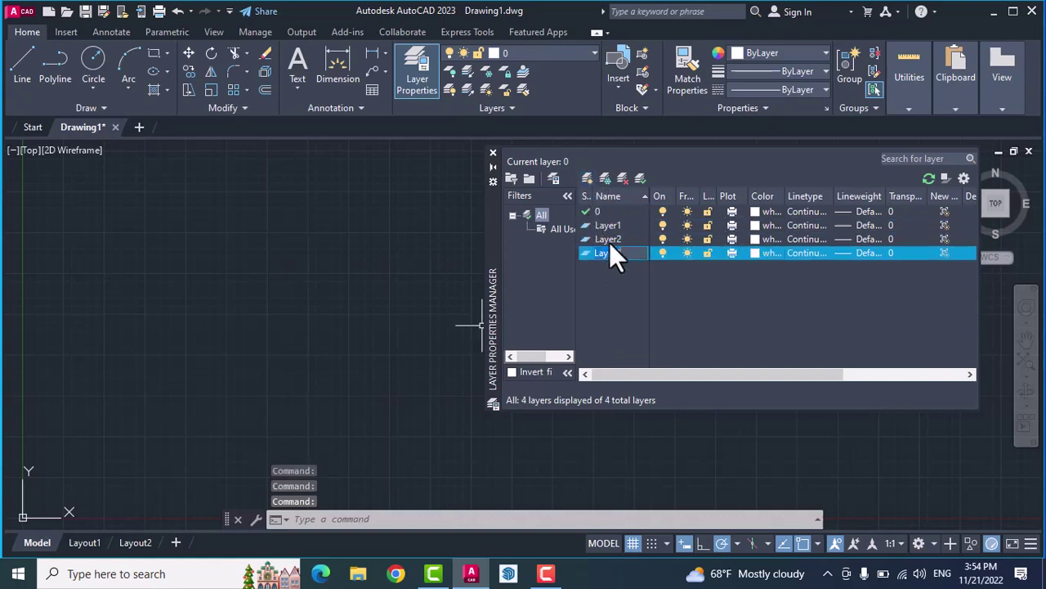
{"action": "left_click", "coordinate": [623, 181]}
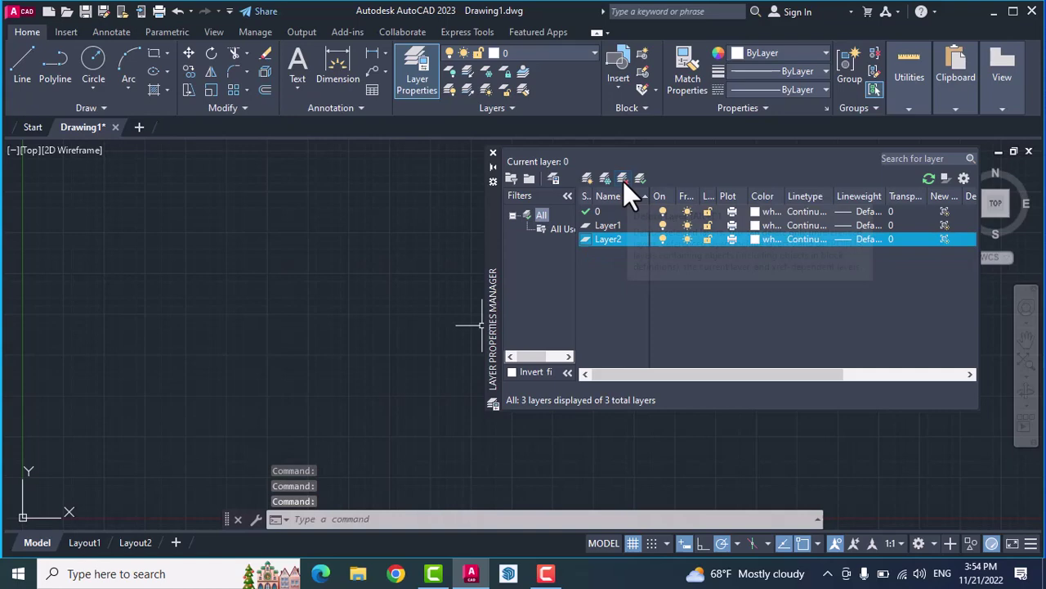
{"action": "left_click", "coordinate": [623, 180]}
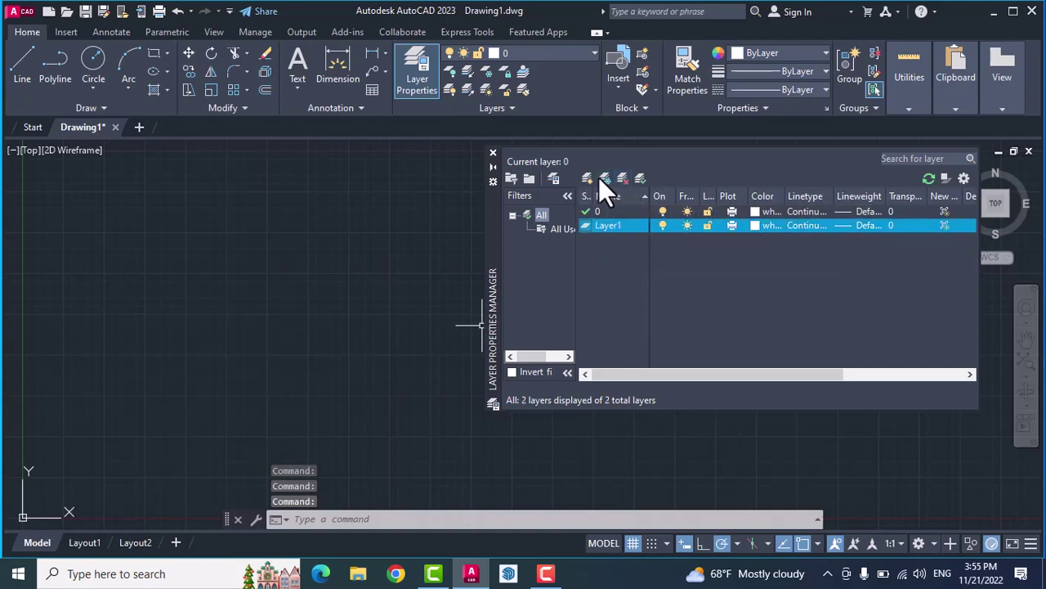
{"action": "left_click", "coordinate": [589, 177]}
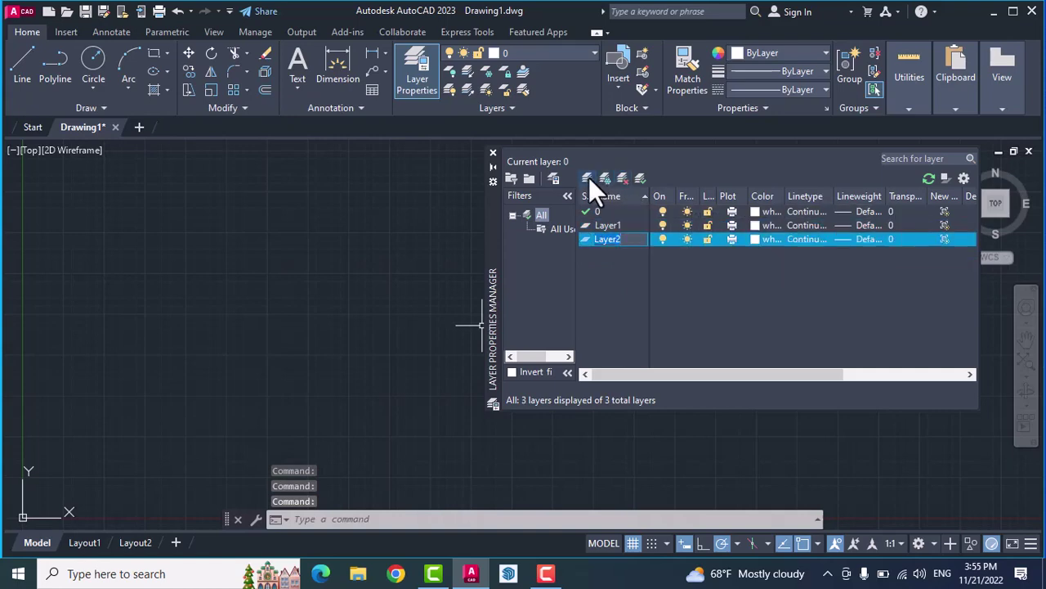
Rename Layer1 to Window and Layer2 to Door
{"action": "left_click", "coordinate": [629, 225]}
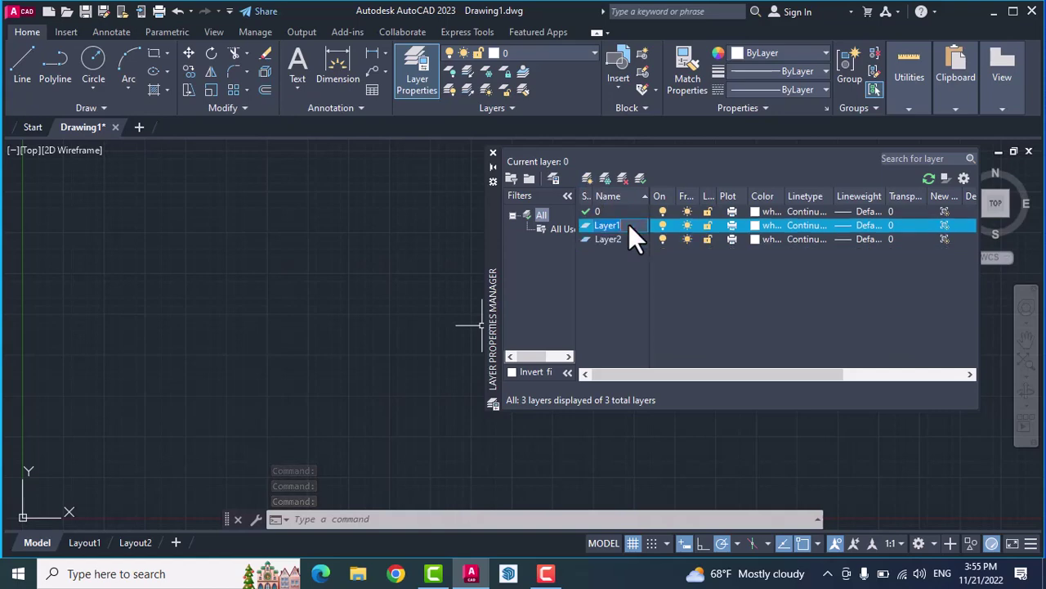
{"action": "left_click", "coordinate": [629, 225]}
{"action": "type", "text": "Window"}
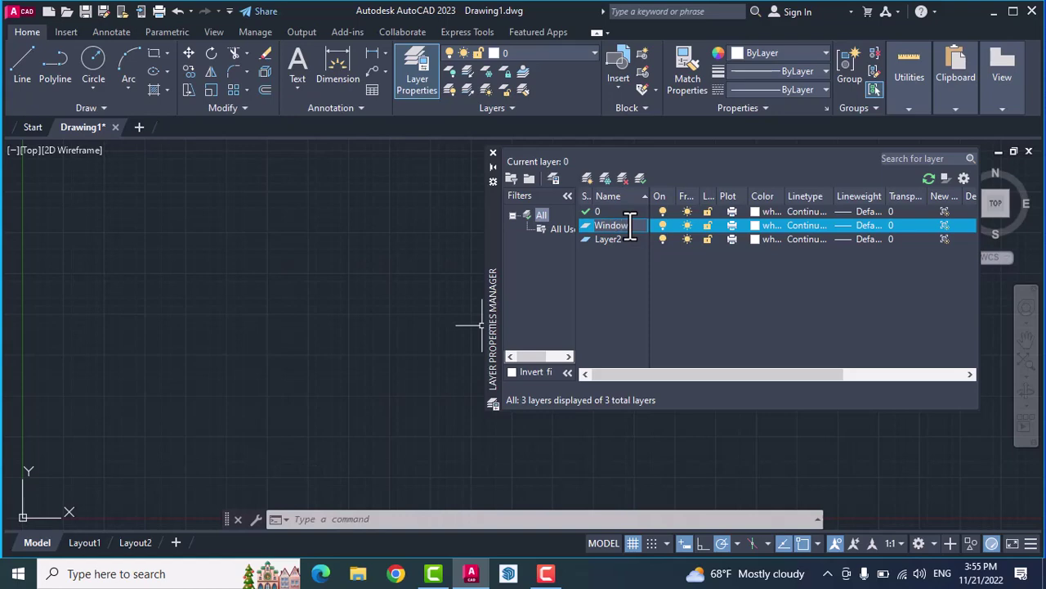
{"action": "left_click", "coordinate": [630, 239]}
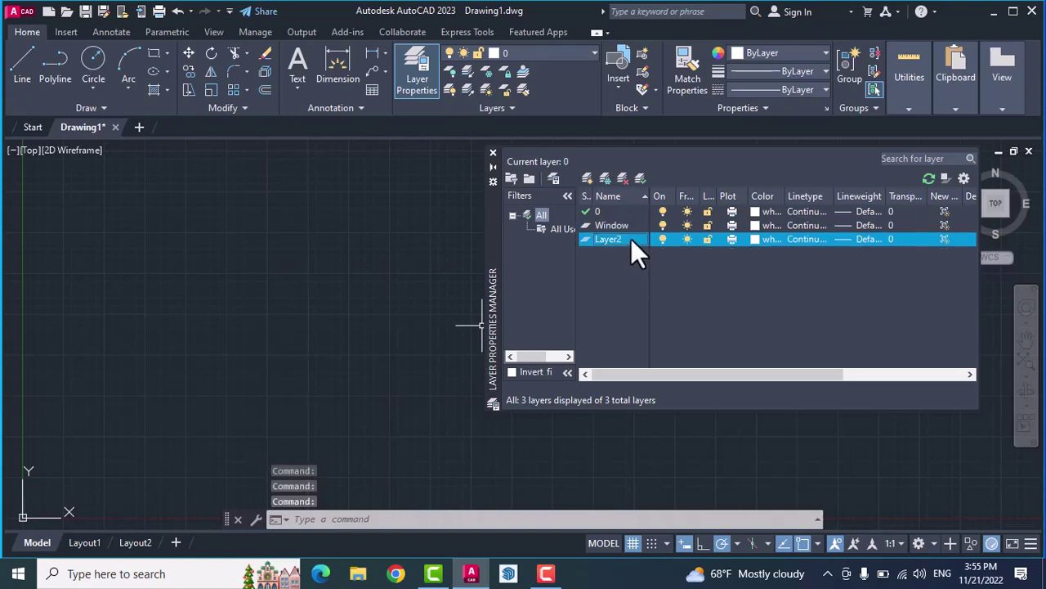
{"action": "left_click", "coordinate": [631, 239]}
{"action": "type", "text": "r"}
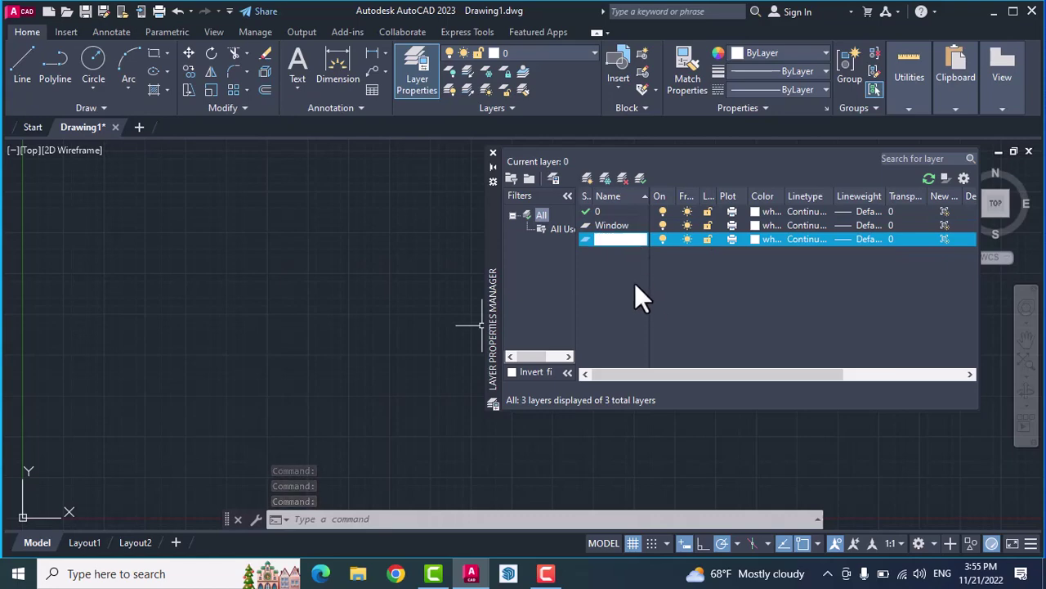
{"action": "key", "text": "Return"}
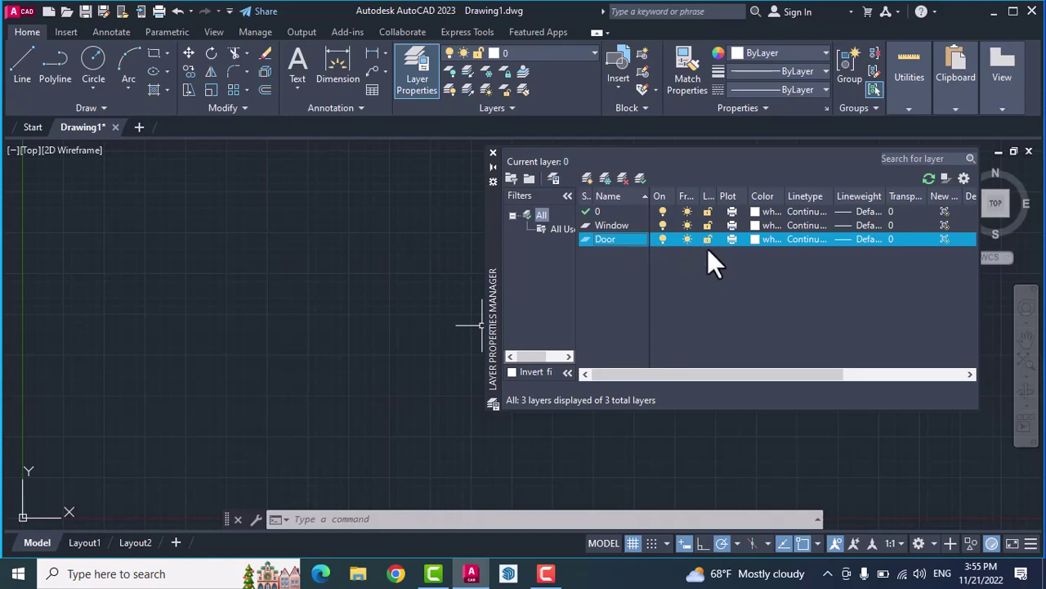
Colour the Window layer red (index 10) and the Door layer green (index 100)
{"action": "left_click", "coordinate": [754, 224]}
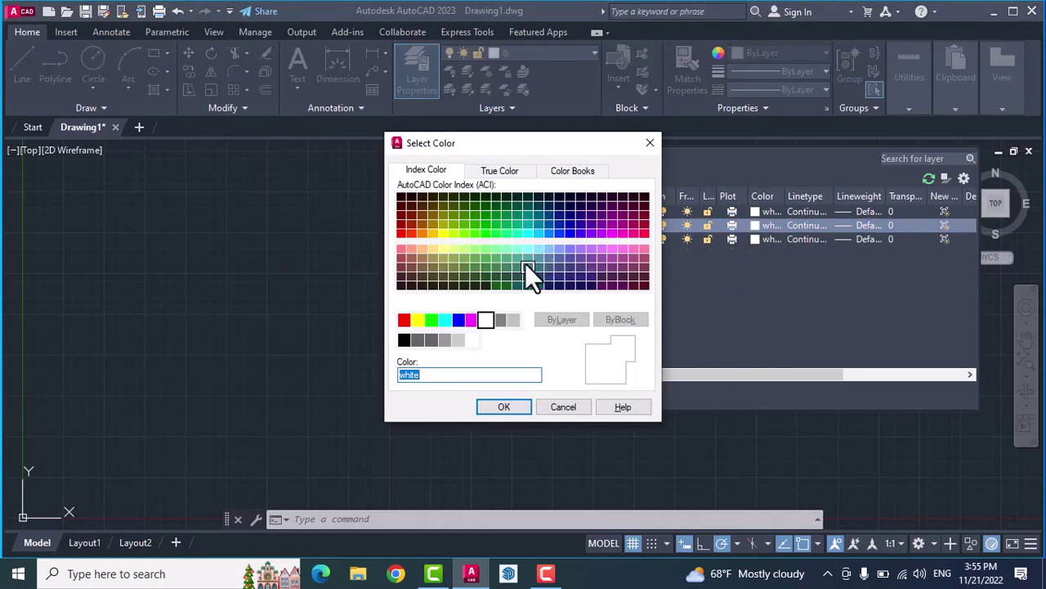
{"action": "left_click", "coordinate": [401, 233]}
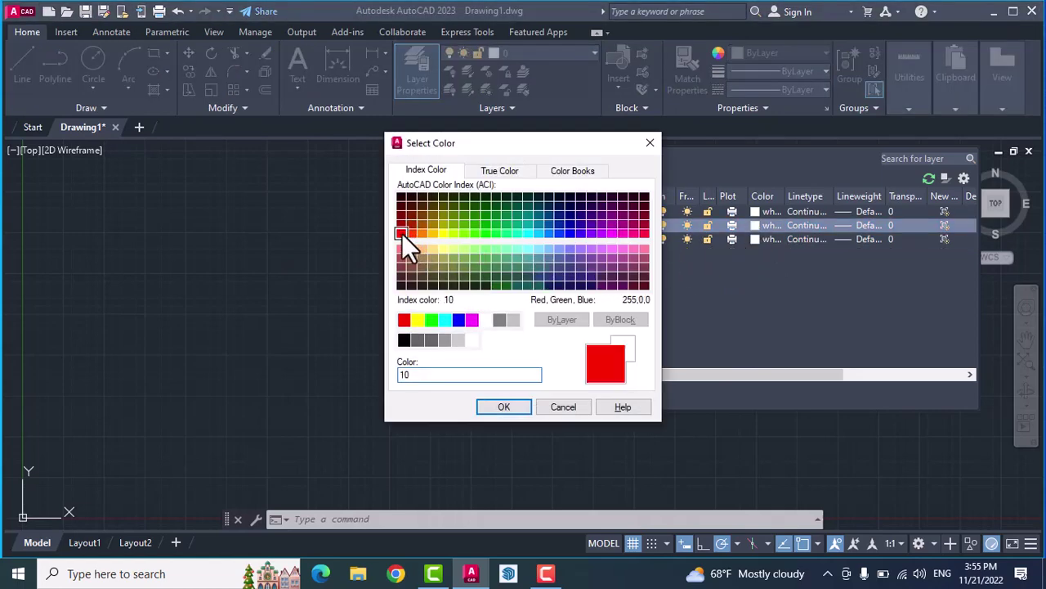
{"action": "left_click", "coordinate": [493, 406]}
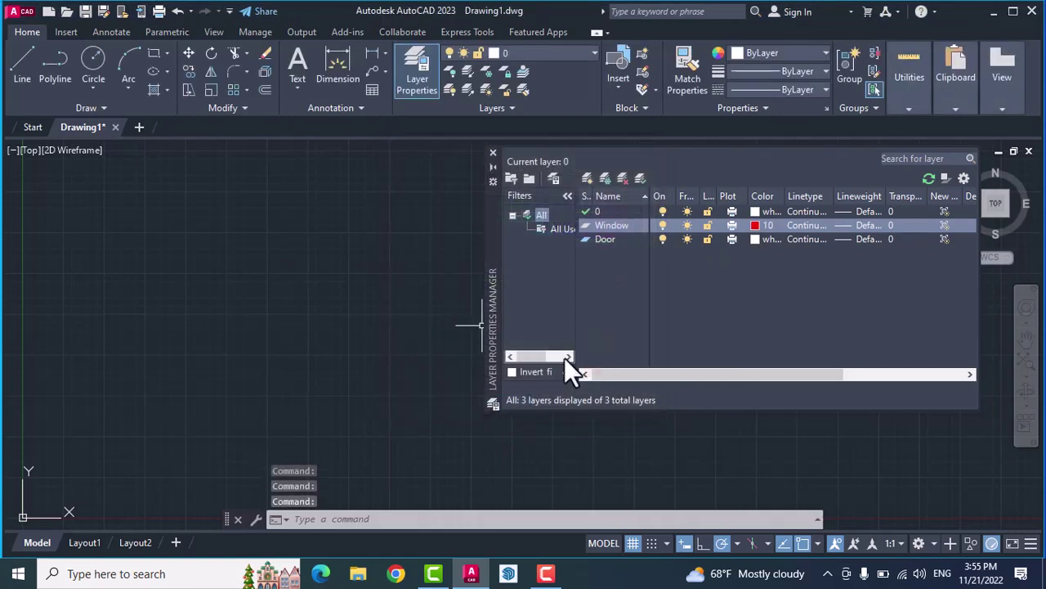
{"action": "left_click", "coordinate": [755, 237]}
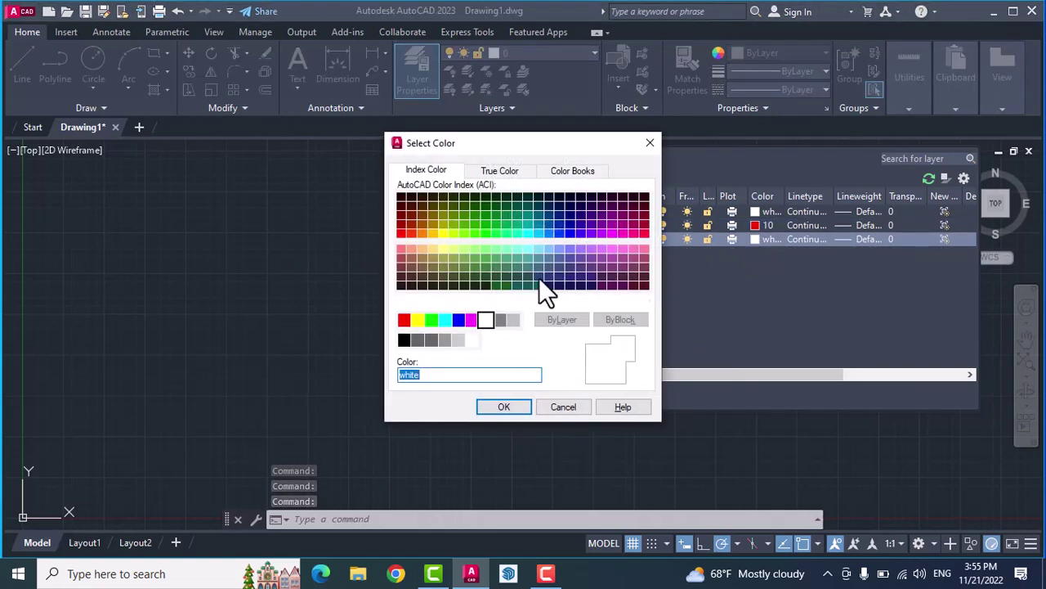
{"action": "left_click", "coordinate": [496, 234]}
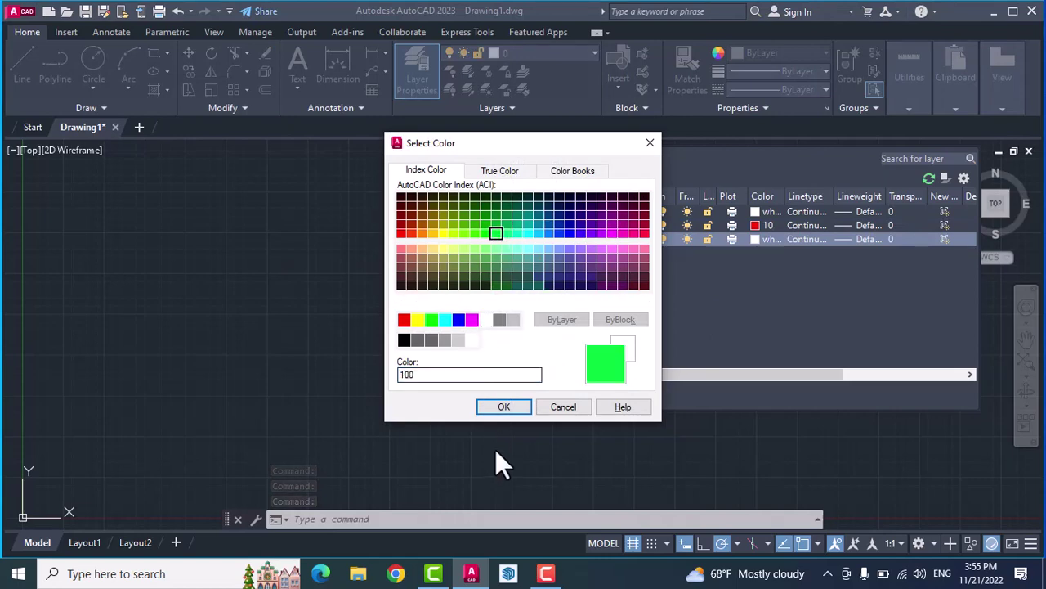
{"action": "left_click", "coordinate": [511, 405]}
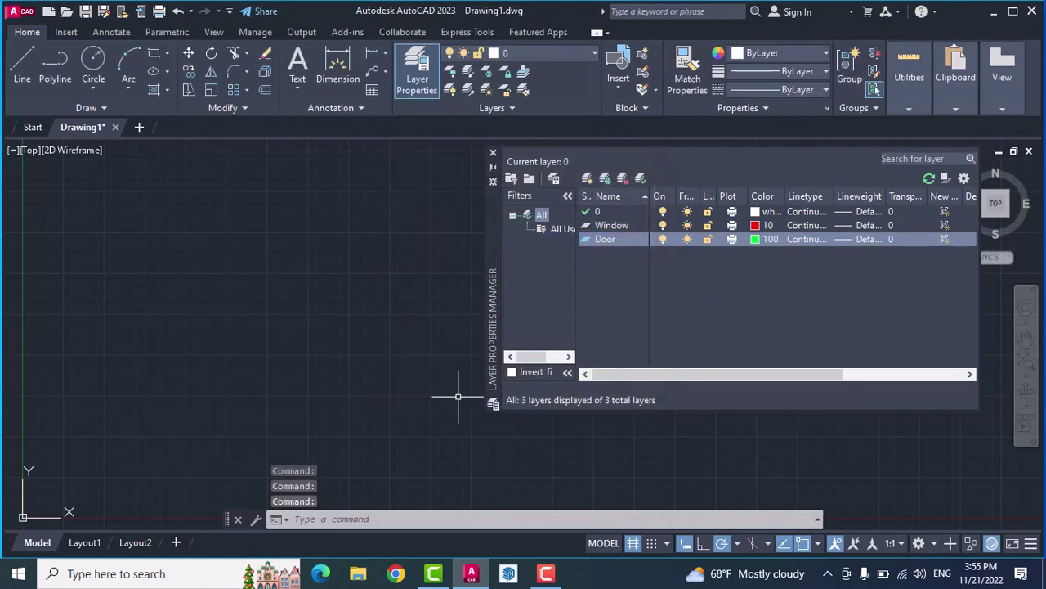
Keep Window's linetype Continuous and give the Door layer the CENTER linetype
{"action": "left_click", "coordinate": [796, 227]}
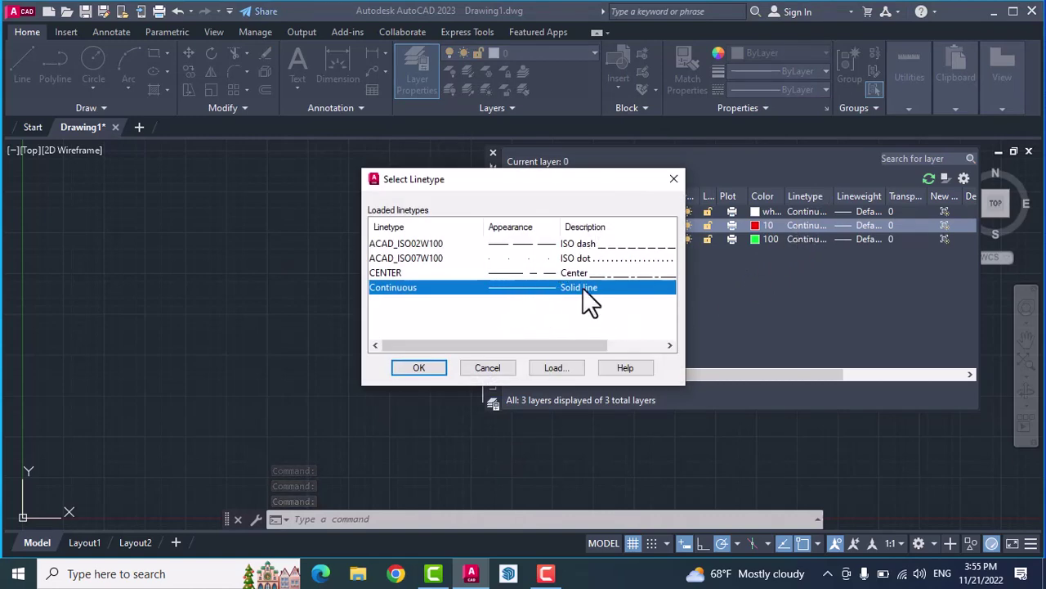
{"action": "left_click", "coordinate": [440, 366]}
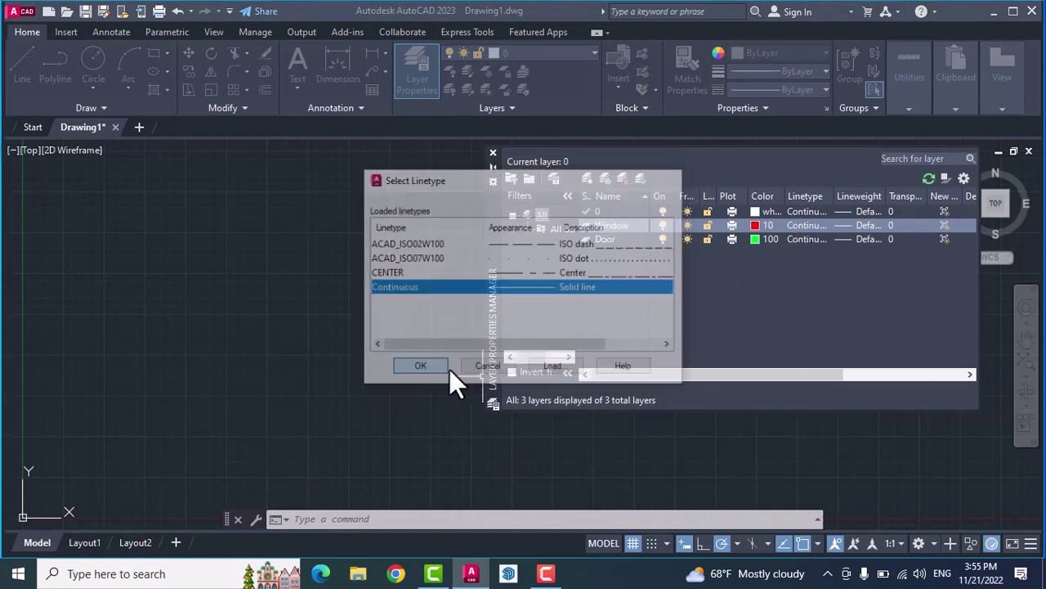
{"action": "left_click", "coordinate": [811, 238]}
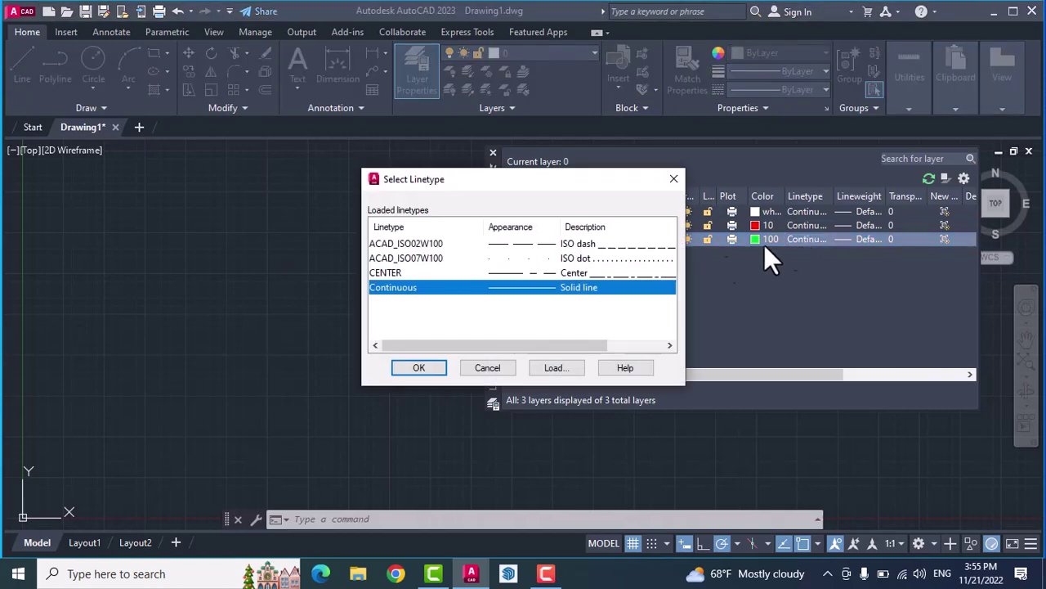
{"action": "left_click", "coordinate": [530, 271]}
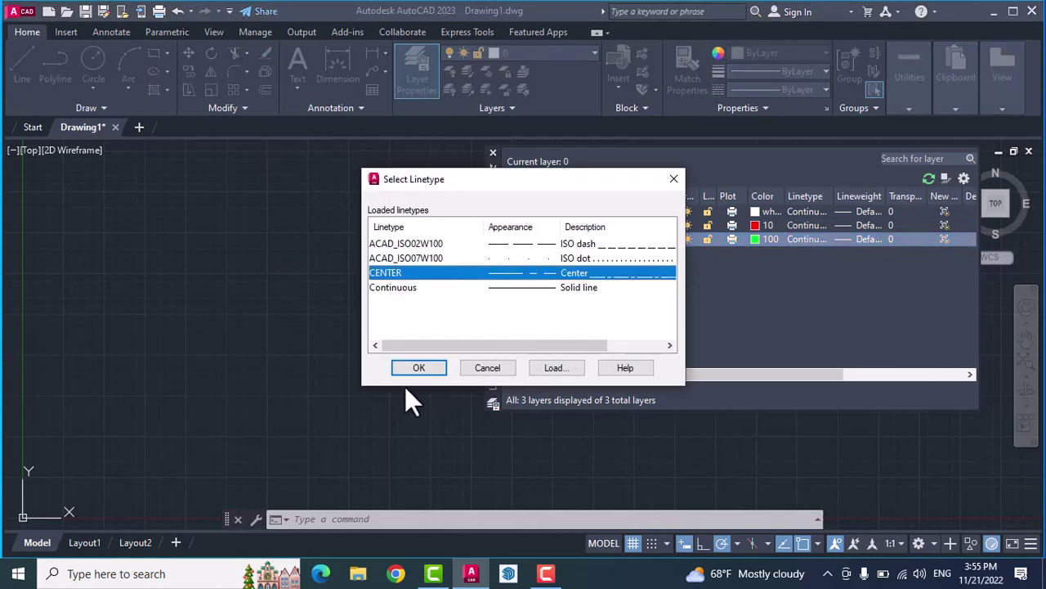
{"action": "left_click", "coordinate": [428, 369]}
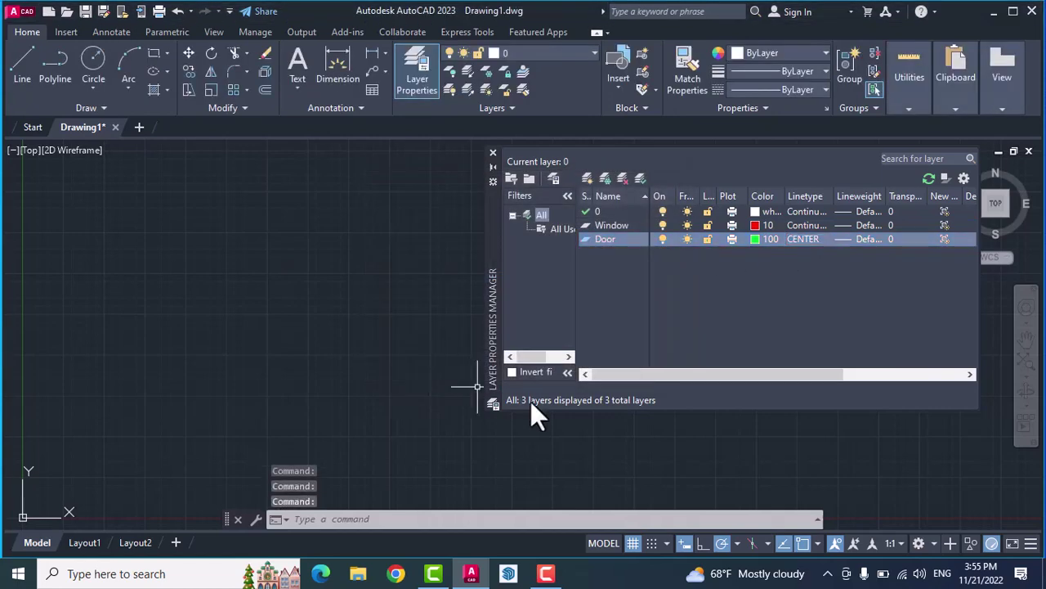
{"action": "left_click", "coordinate": [847, 220]}
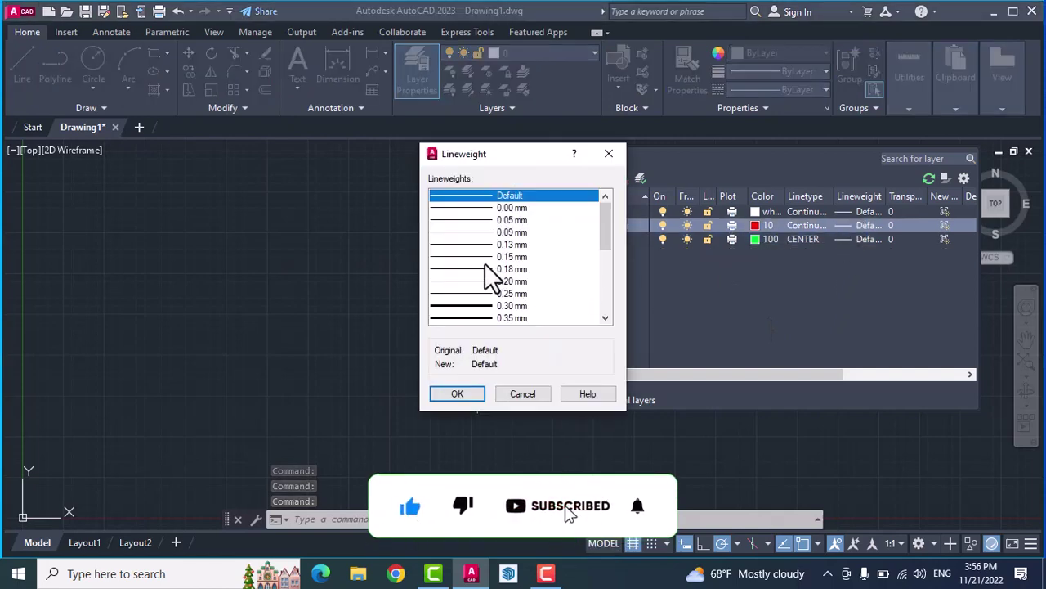
{"action": "mouse_move", "coordinate": [602, 242]}
{"action": "left_mouse_down"}
{"action": "mouse_move", "coordinate": [615, 299]}
{"action": "mouse_move", "coordinate": [614, 172]}
{"action": "left_mouse_up"}
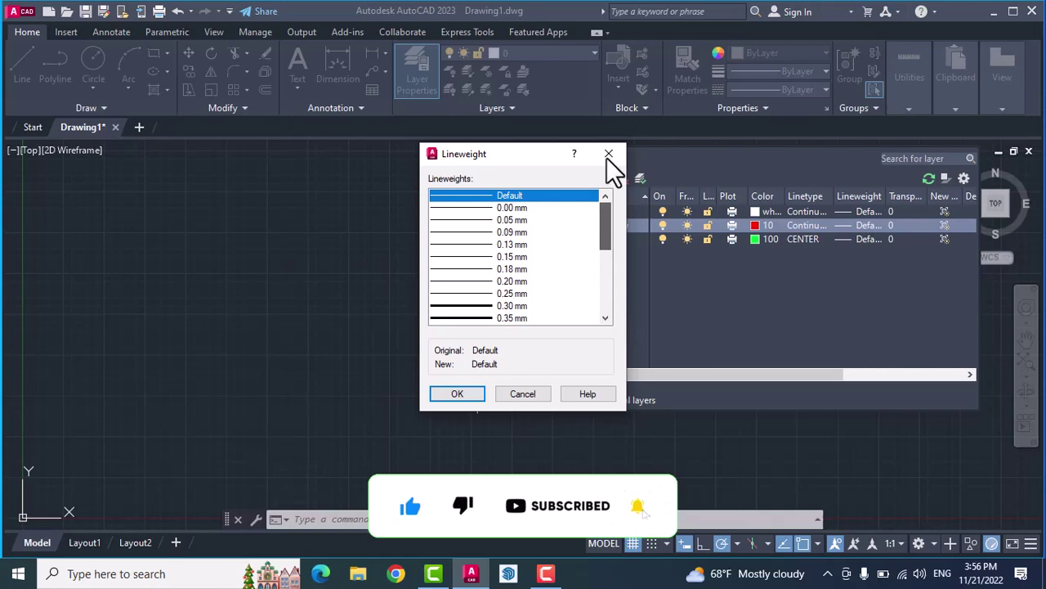
{"action": "left_click", "coordinate": [609, 155]}
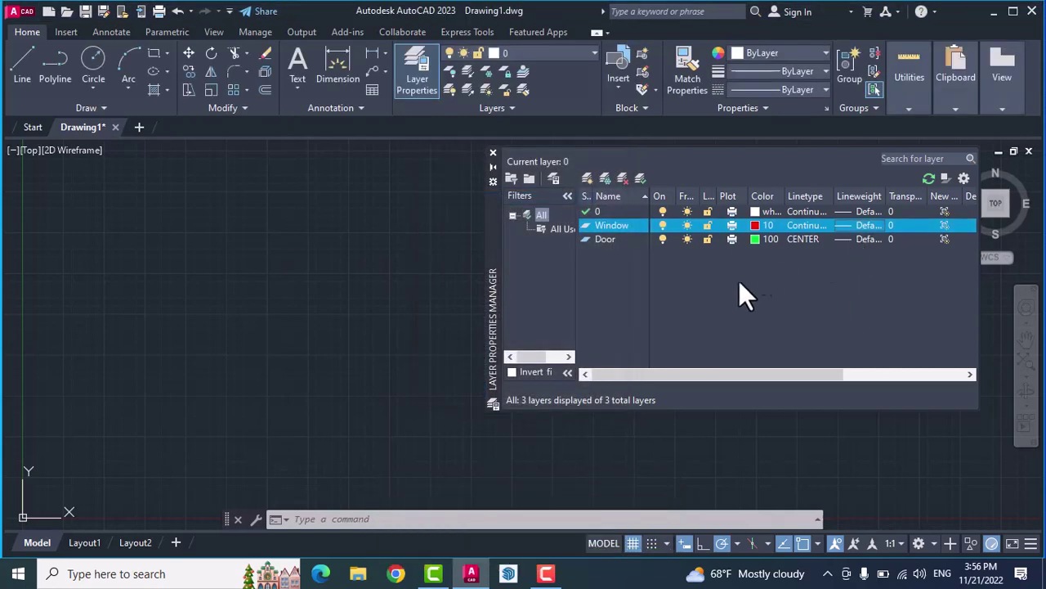
Make Window current and draw a closed triangle of three lines at the upper left
{"action": "double_click", "coordinate": [605, 223]}
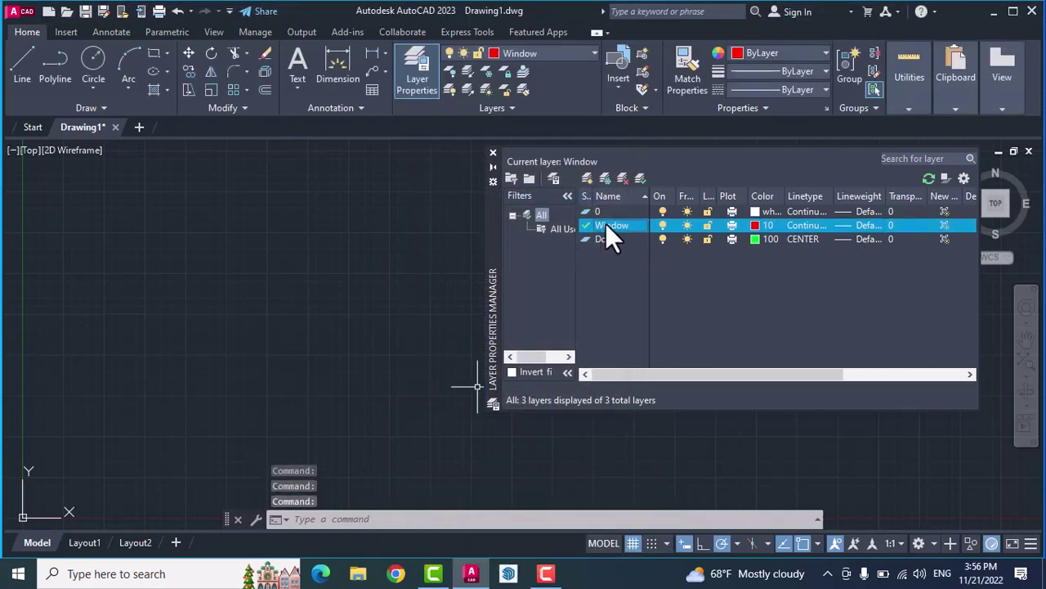
{"action": "left_click", "coordinate": [22, 82]}
{"action": "left_click", "coordinate": [51, 182]}
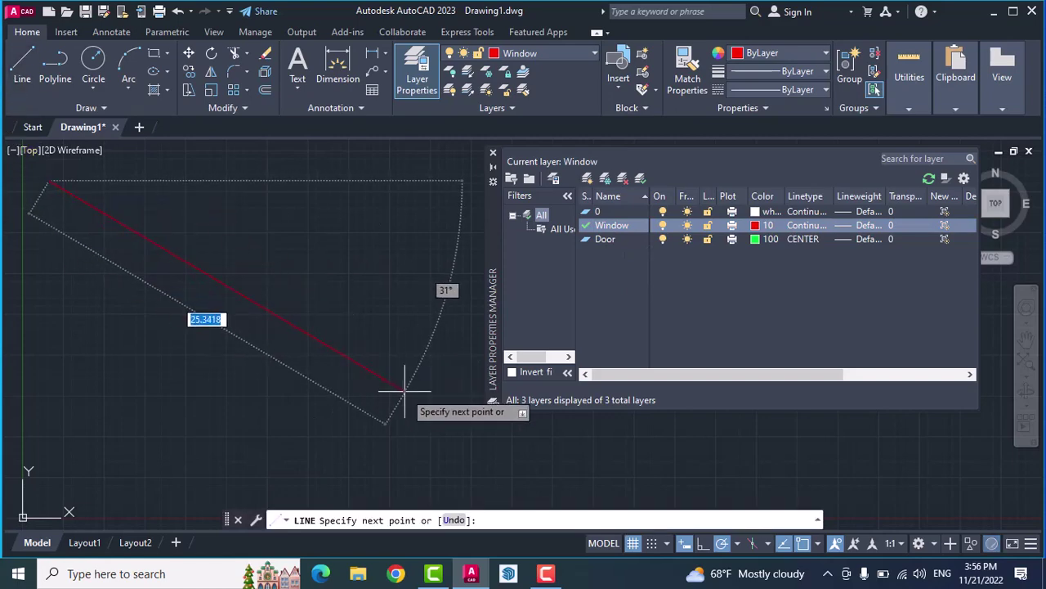
{"action": "left_click", "coordinate": [406, 412]}
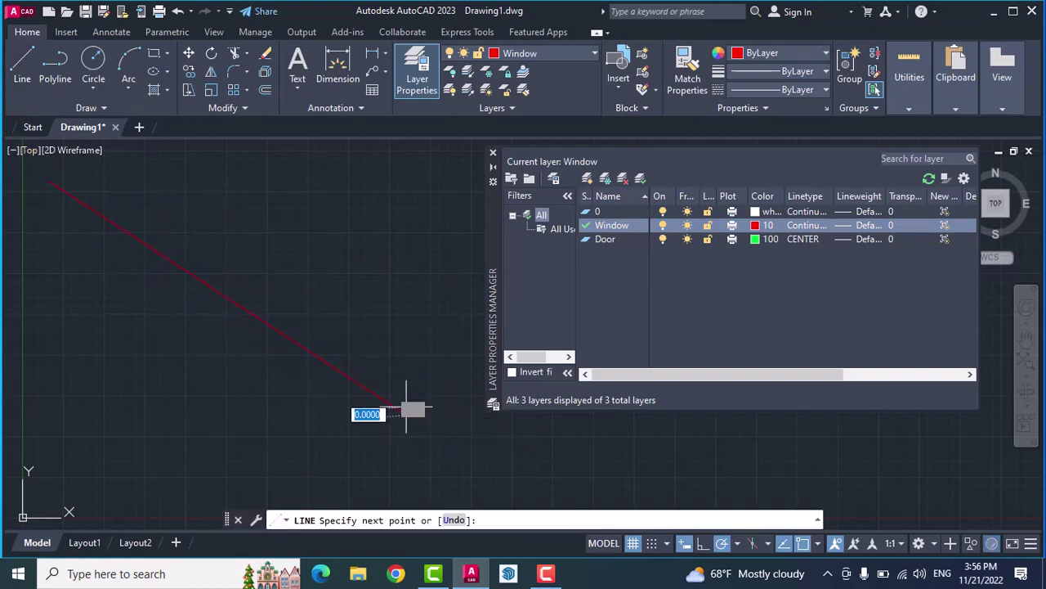
{"action": "left_click", "coordinate": [407, 219]}
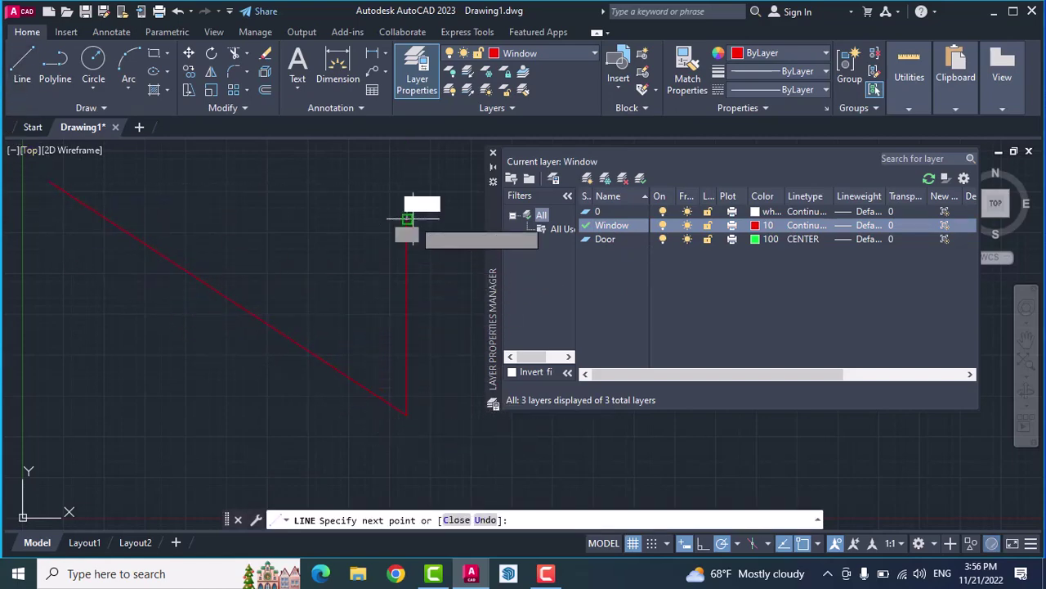
{"action": "left_click", "coordinate": [49, 181]}
{"action": "key", "text": "Return"}
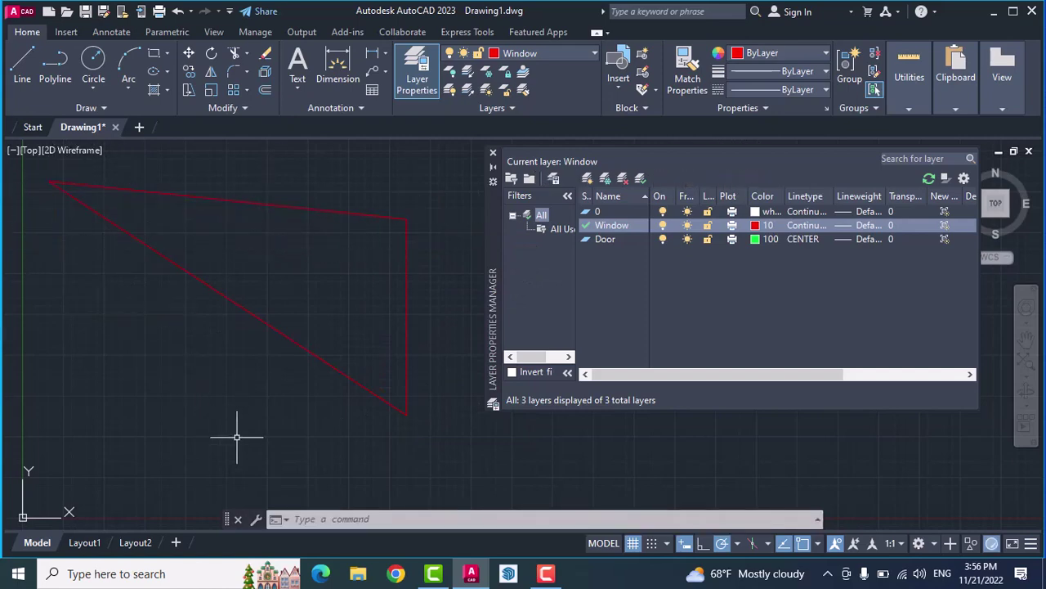
Make Door current and draw a large circle at lower left and a small one inside the red triangle
{"action": "double_click", "coordinate": [602, 240]}
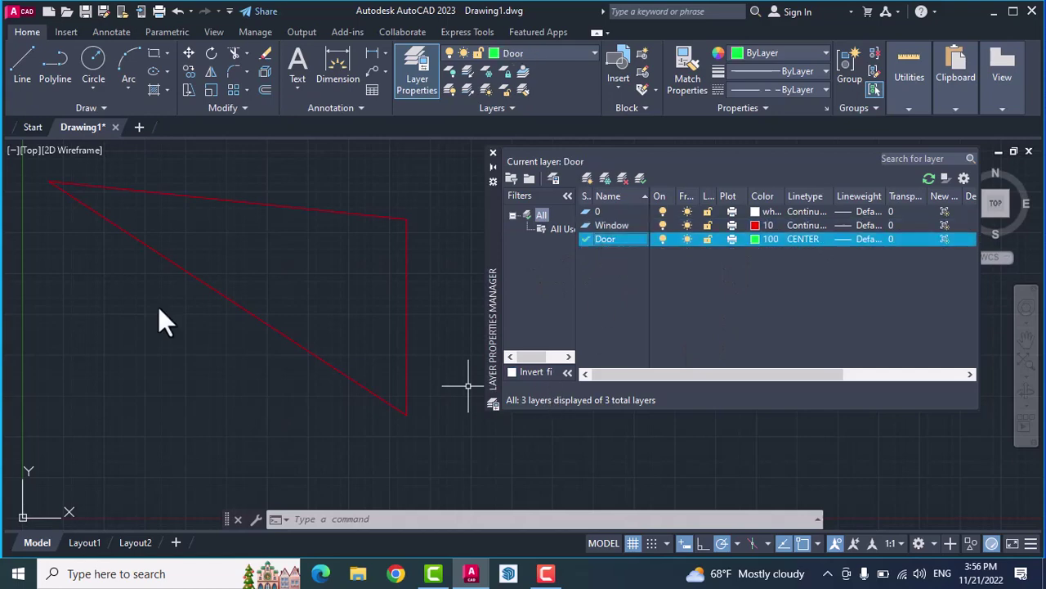
{"action": "left_click", "coordinate": [96, 59]}
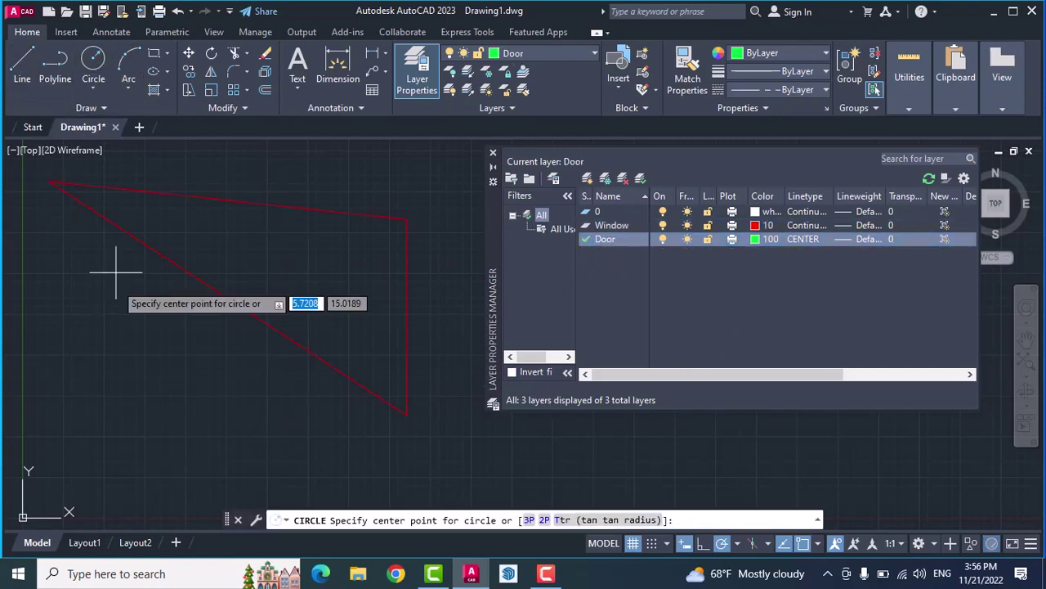
{"action": "left_click", "coordinate": [154, 387]}
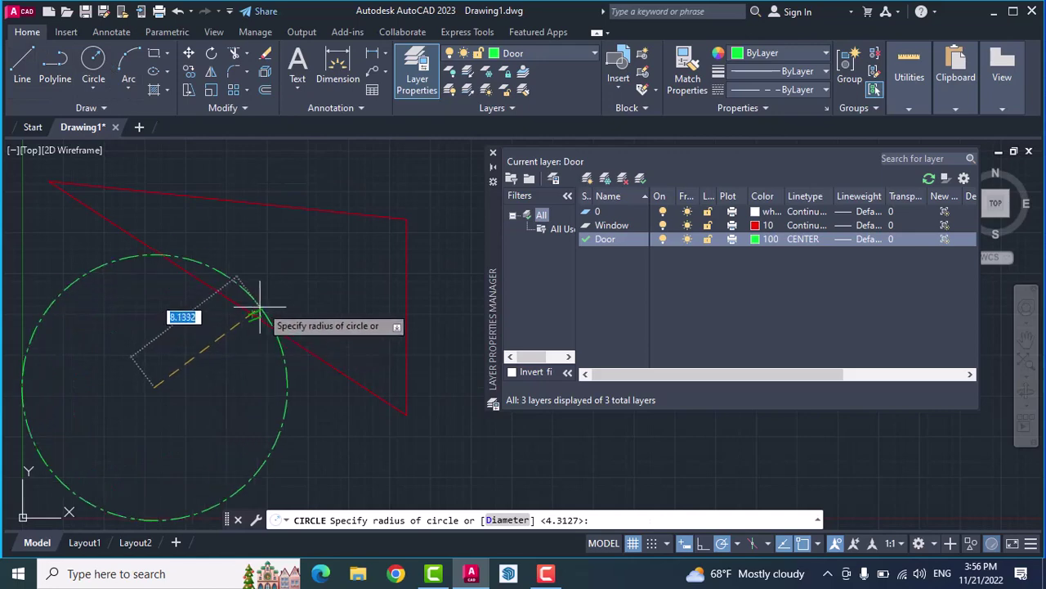
{"action": "left_click", "coordinate": [225, 325]}
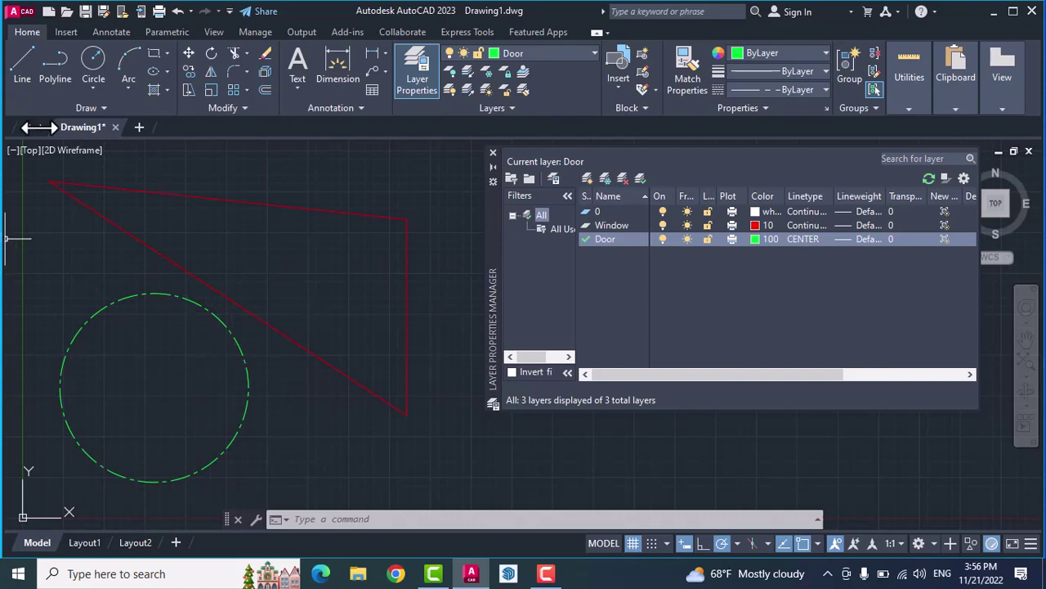
{"action": "left_click", "coordinate": [92, 64]}
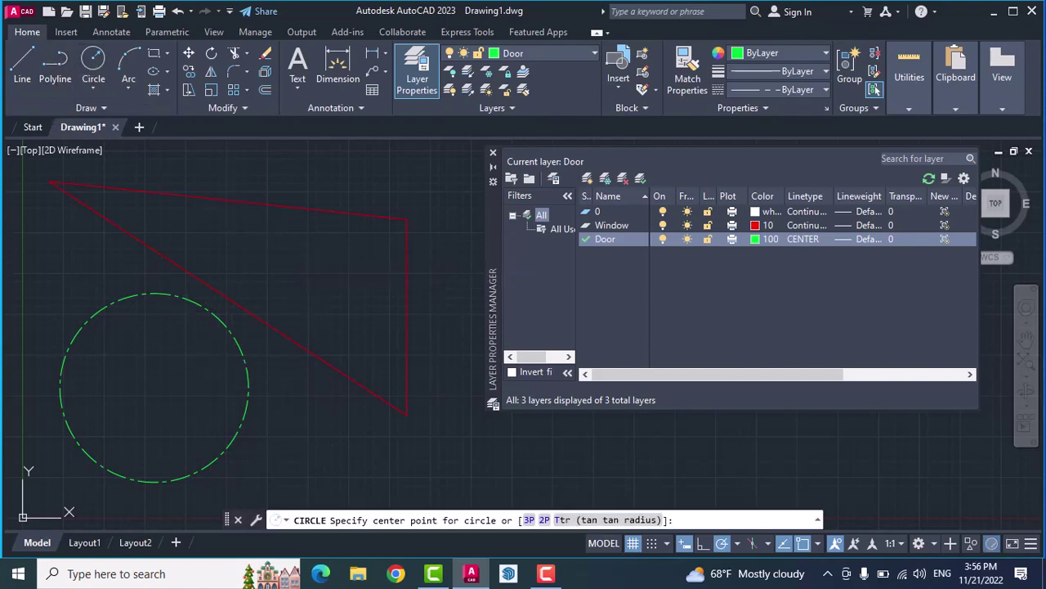
{"action": "left_click", "coordinate": [282, 260]}
{"action": "left_click", "coordinate": [313, 278]}
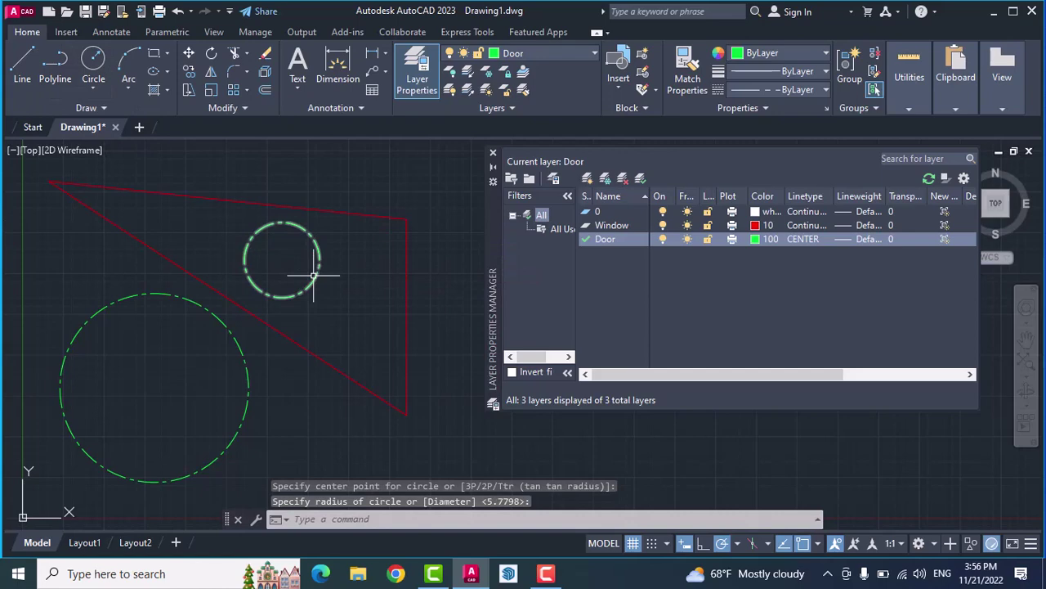
Draw a closed three-line triangle overlapping the red triangle on the Door layer
{"action": "left_click", "coordinate": [20, 62]}
{"action": "left_click", "coordinate": [312, 452]}
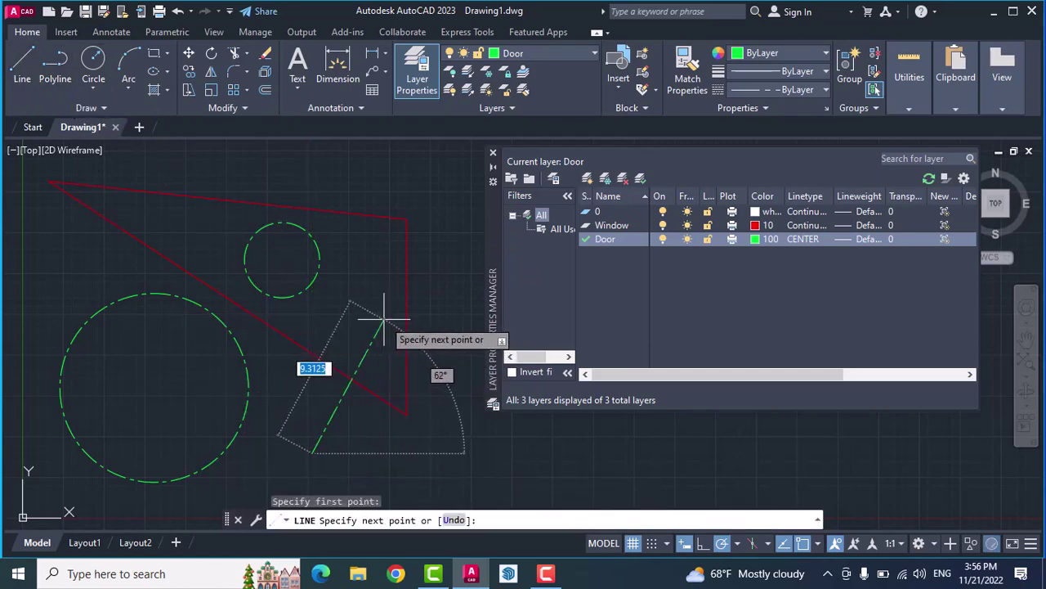
{"action": "left_click", "coordinate": [384, 319]}
{"action": "left_click", "coordinate": [431, 461]}
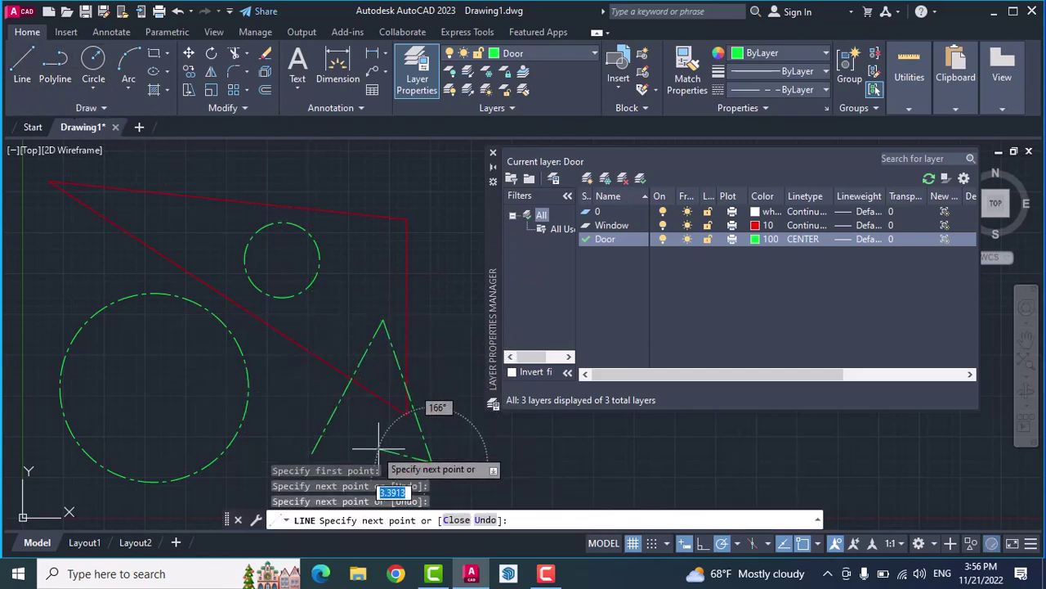
{"action": "left_click", "coordinate": [312, 452]}
{"action": "key", "text": "Return"}
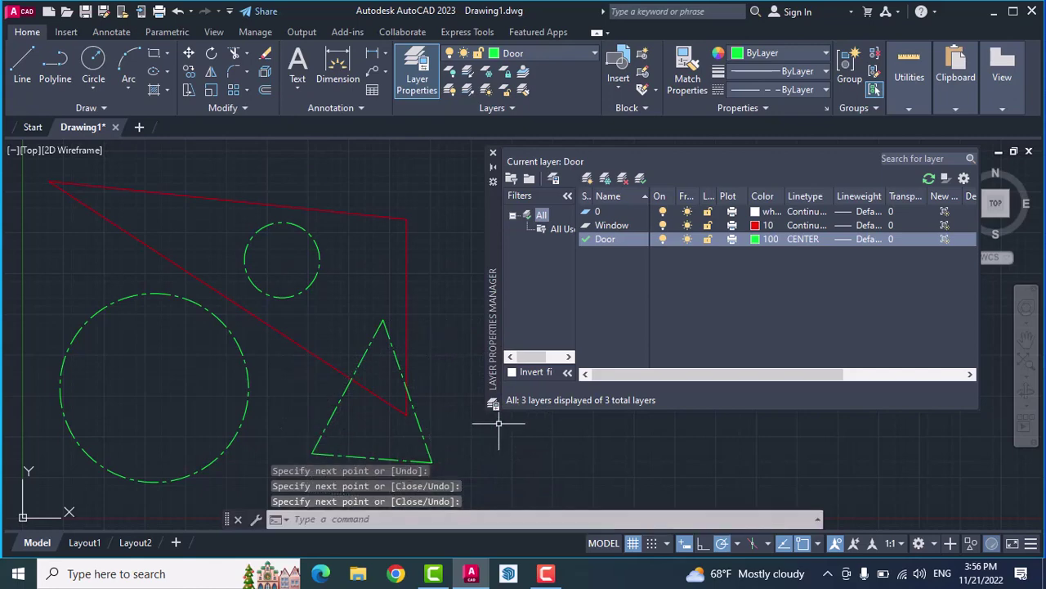
Change the Door layer colour to blue, index 172
{"action": "left_click", "coordinate": [752, 241]}
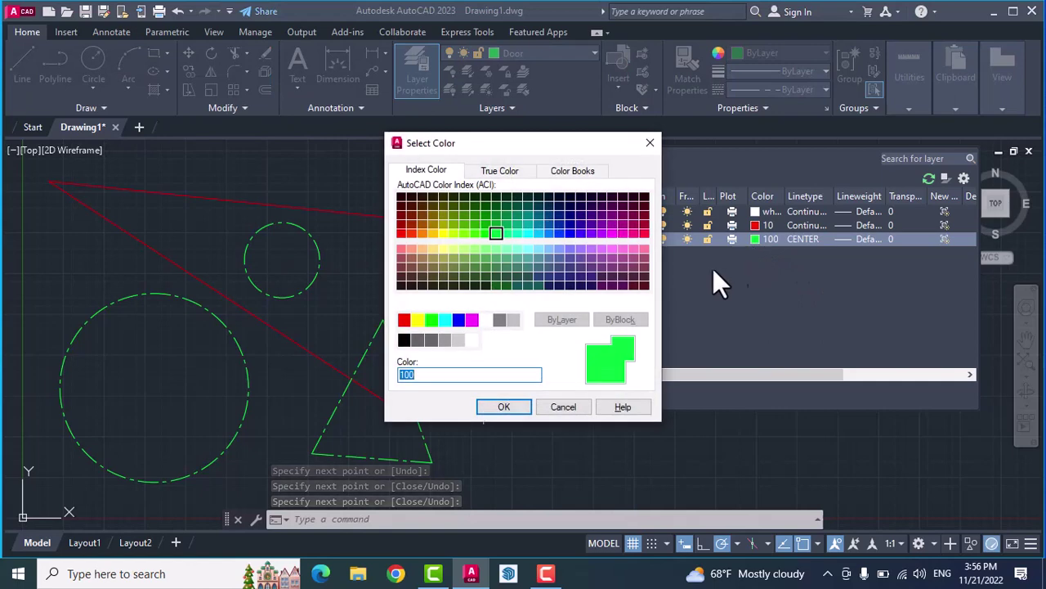
{"action": "left_click", "coordinate": [572, 222]}
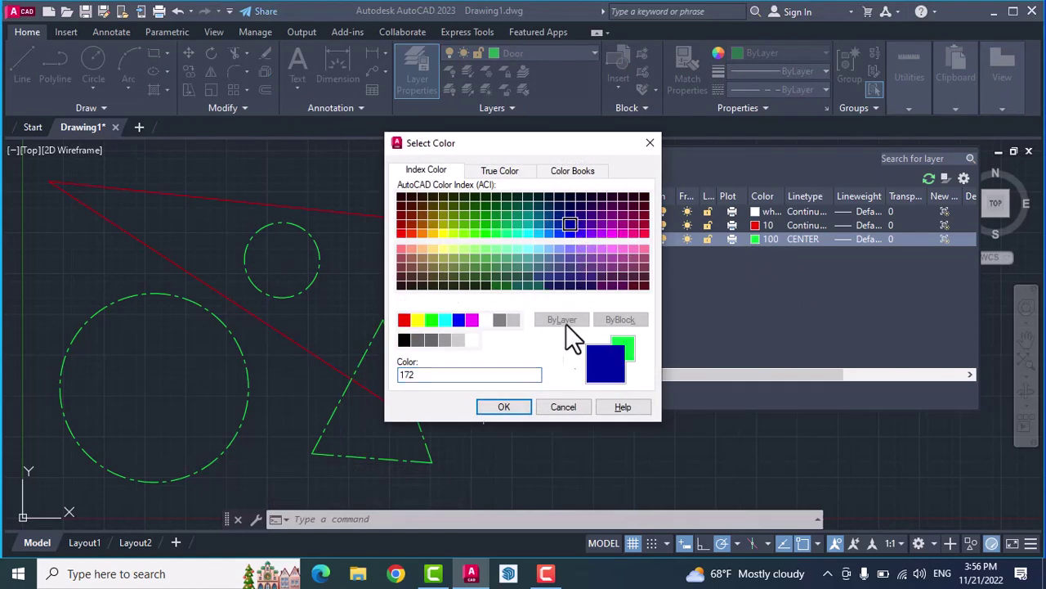
{"action": "left_click", "coordinate": [503, 410]}
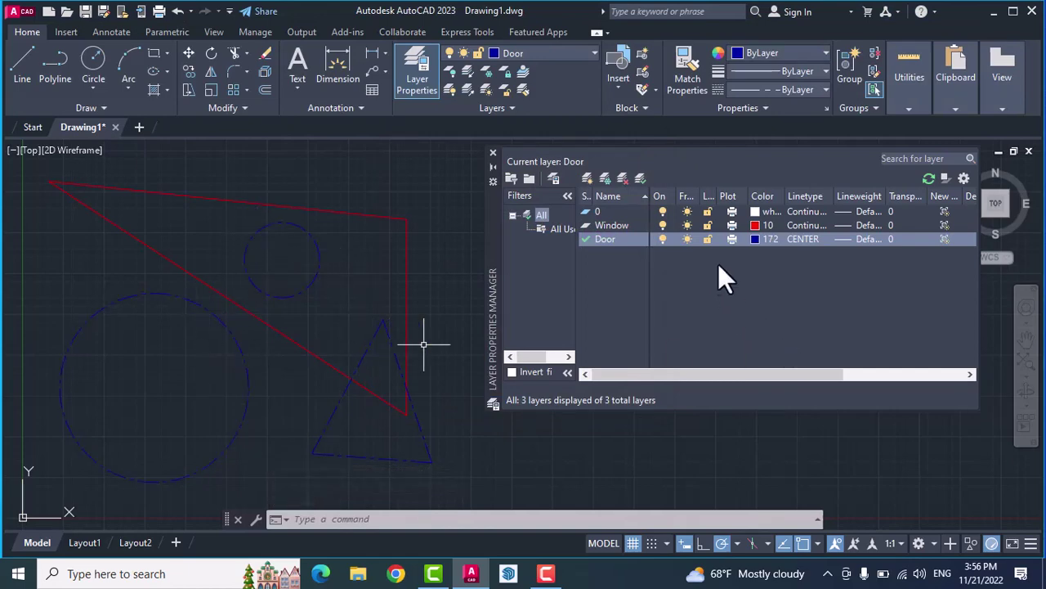
Switch Door's colour to green, index 80, and close the Layer Properties Manager
{"action": "left_click", "coordinate": [756, 236]}
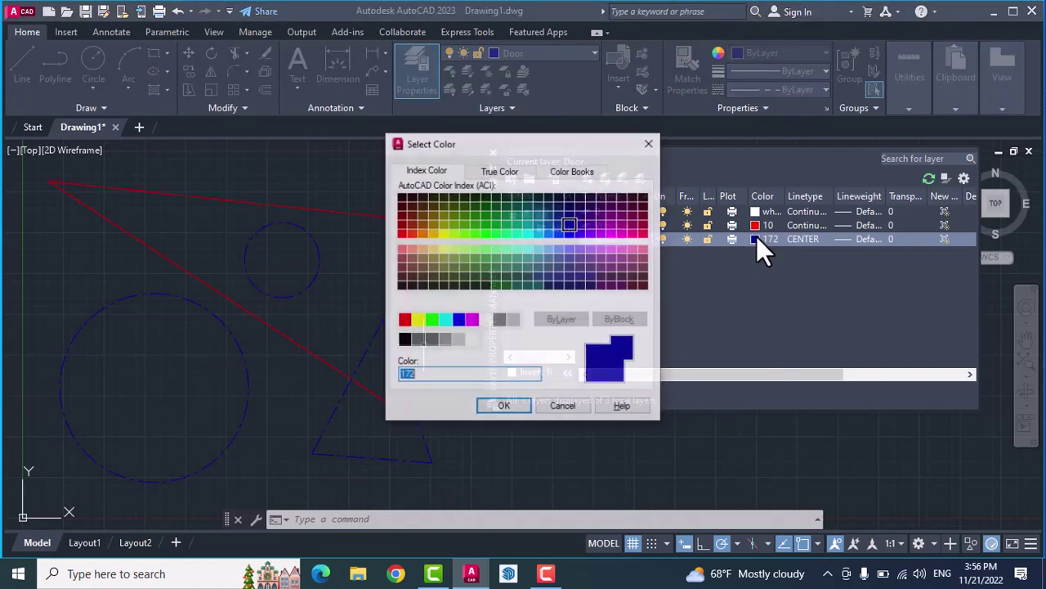
{"action": "left_click", "coordinate": [478, 236]}
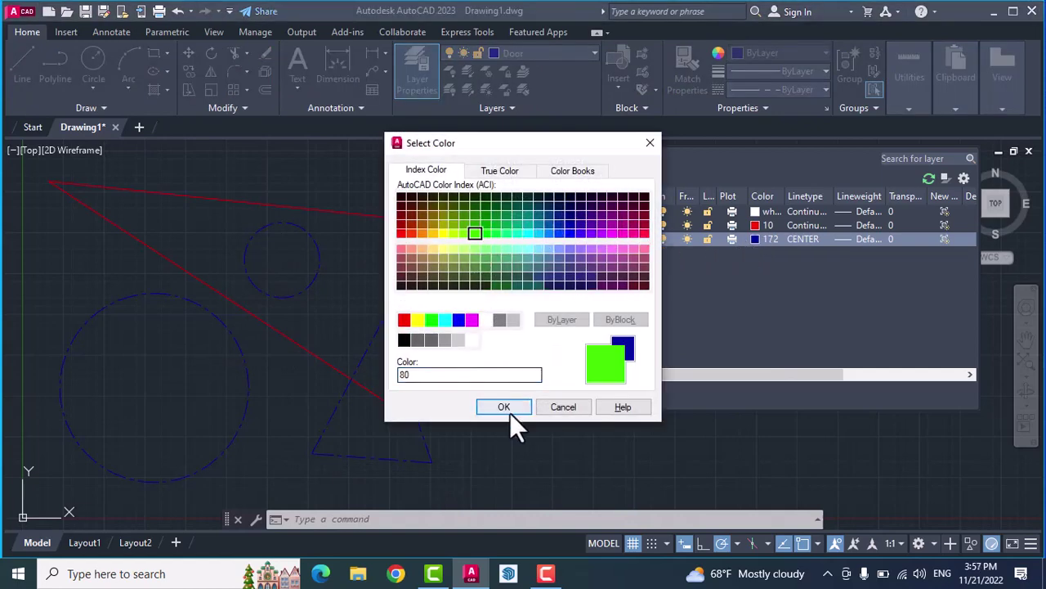
{"action": "left_click", "coordinate": [508, 411]}
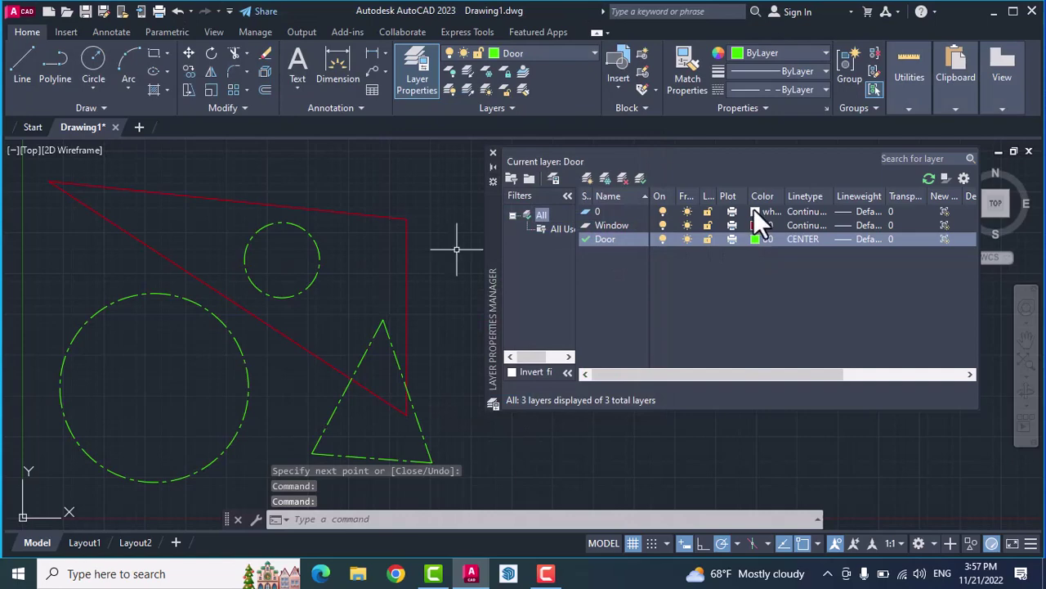
{"action": "left_click", "coordinate": [493, 153]}
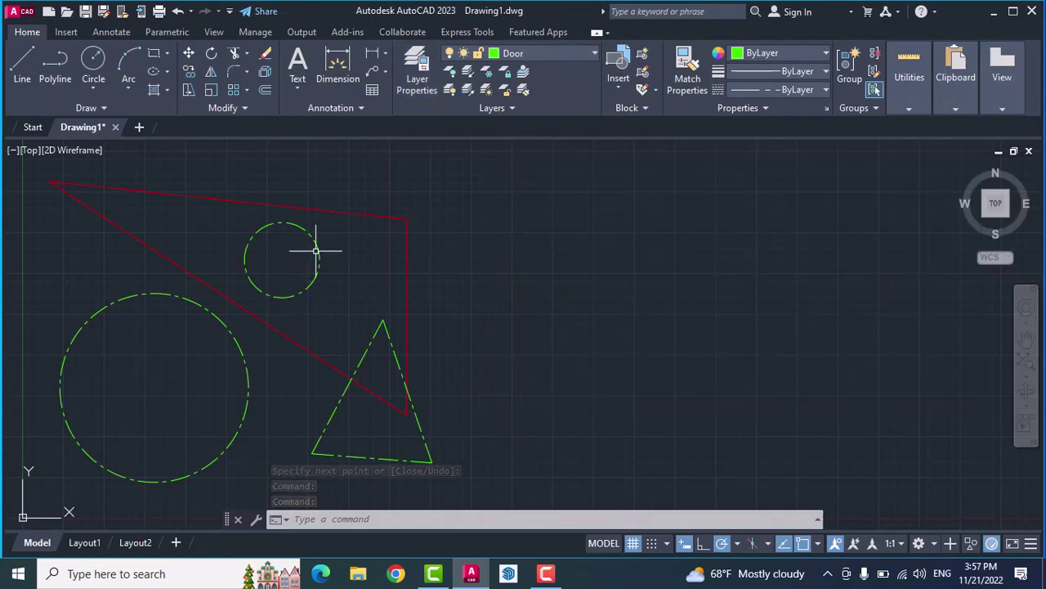
Select the small circle and move it from Door to the Window layer via Properties
{"action": "left_click", "coordinate": [342, 238]}
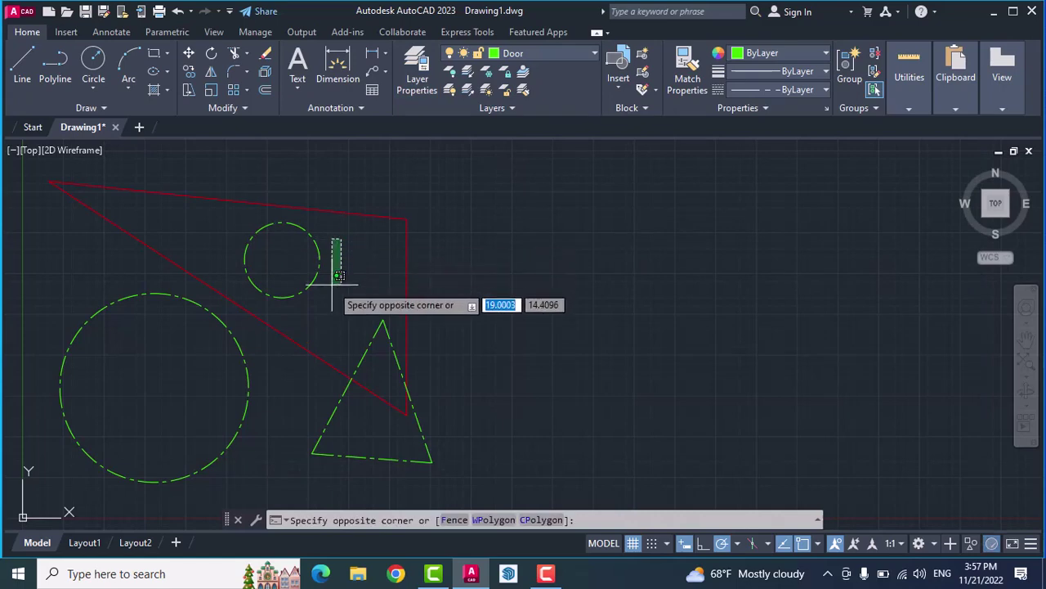
{"action": "left_click", "coordinate": [307, 291]}
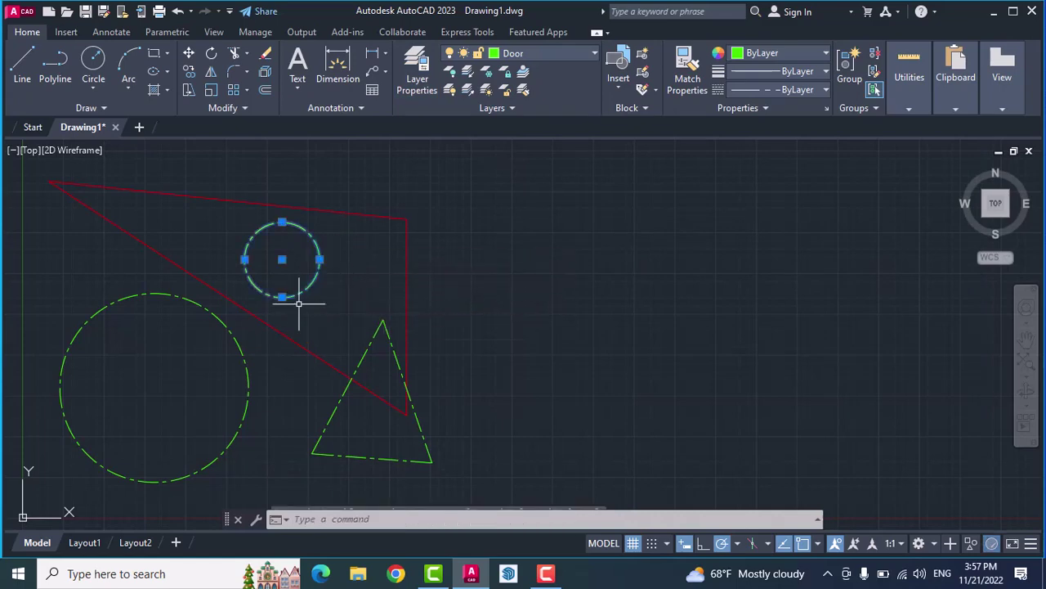
{"action": "right_click", "coordinate": [309, 236]}
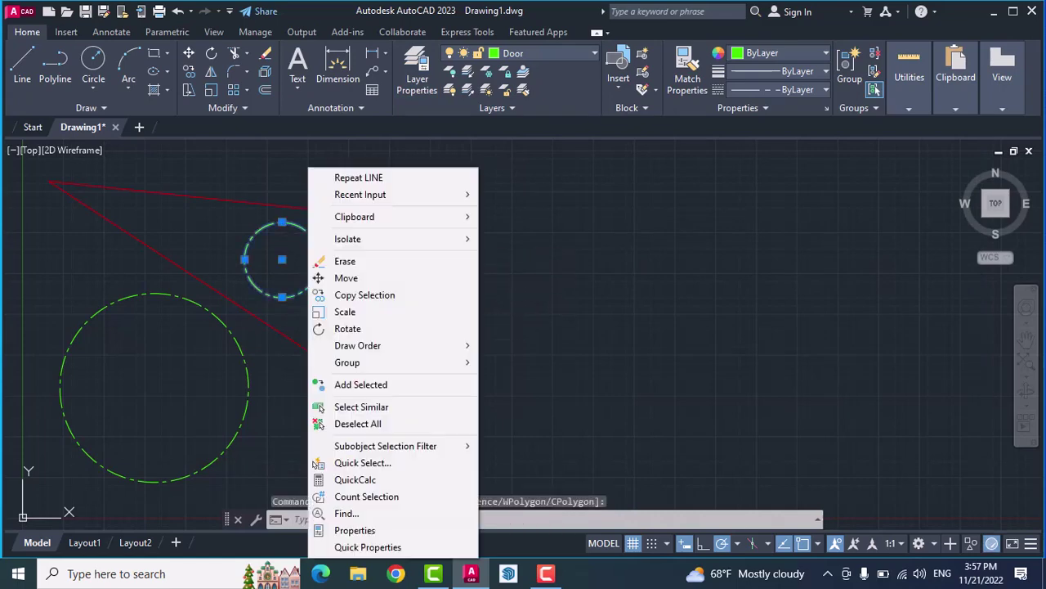
{"action": "left_click", "coordinate": [360, 529]}
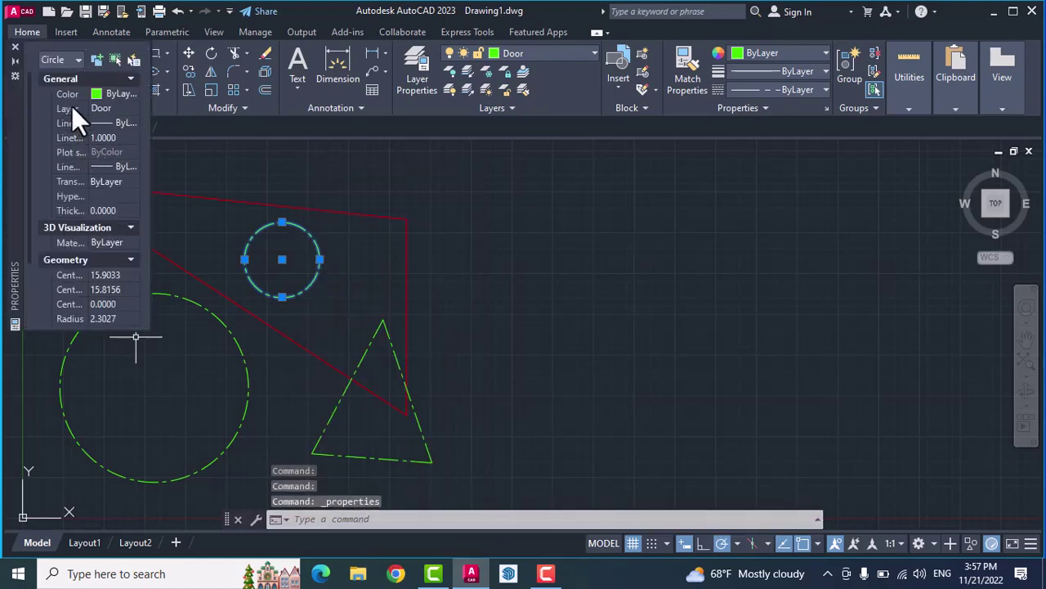
{"action": "left_click", "coordinate": [134, 110]}
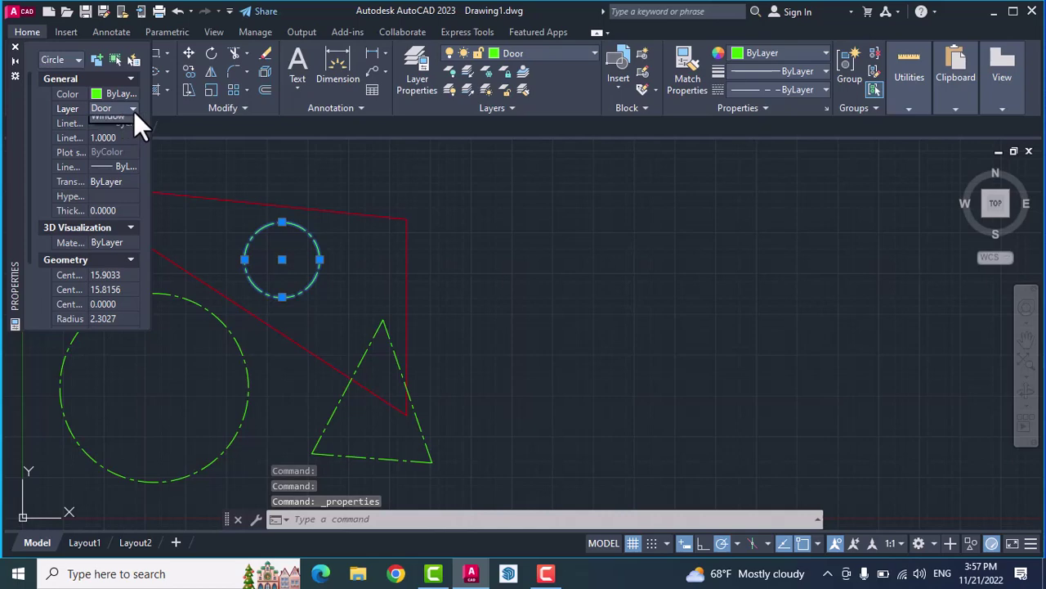
{"action": "left_click", "coordinate": [109, 151]}
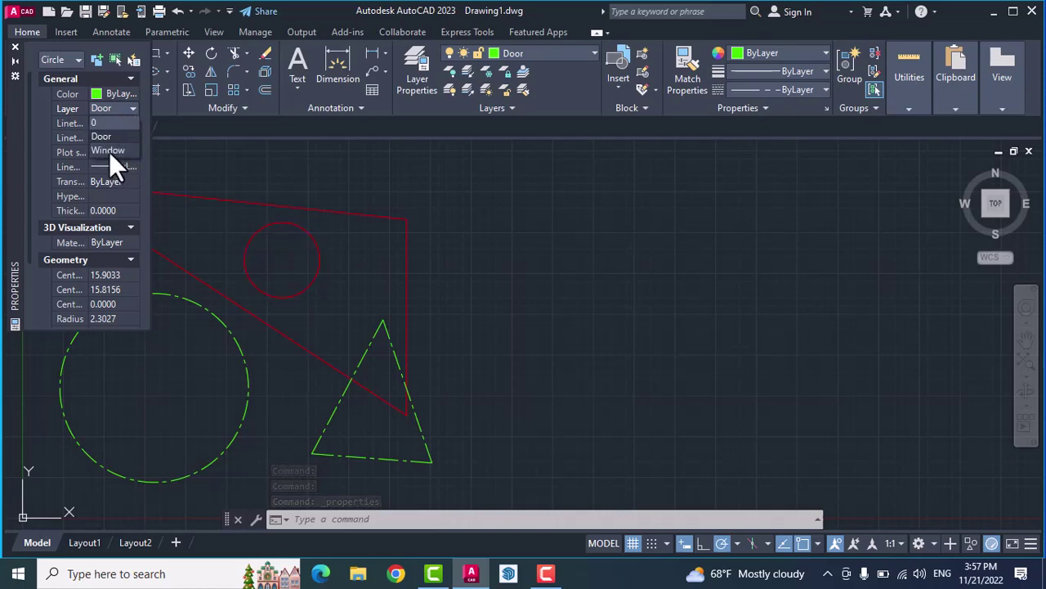
{"action": "left_click", "coordinate": [108, 151]}
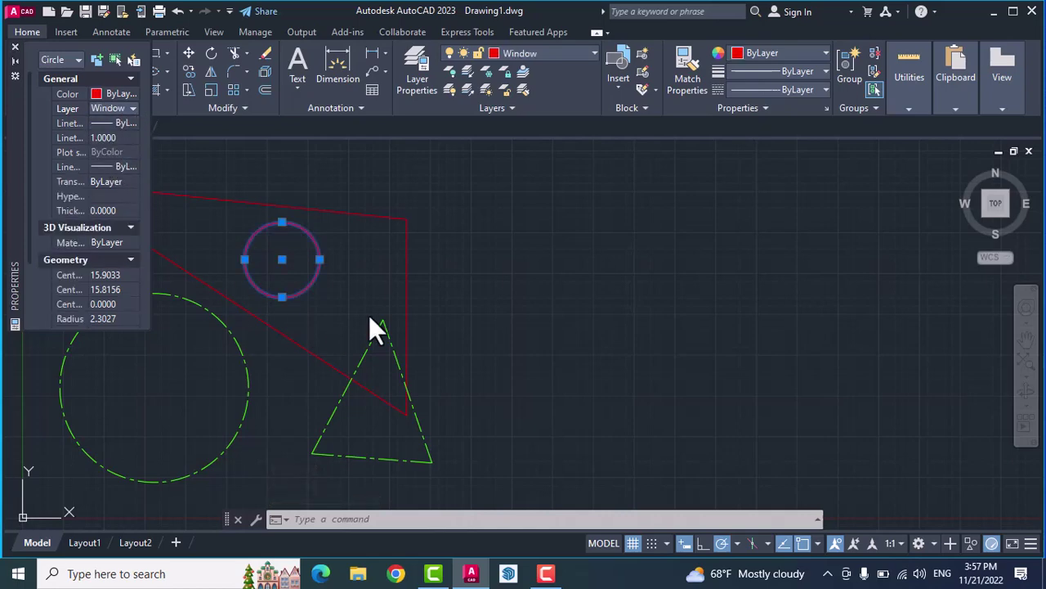
Start a new Line command on the current Door layer
{"action": "left_click", "coordinate": [20, 65]}
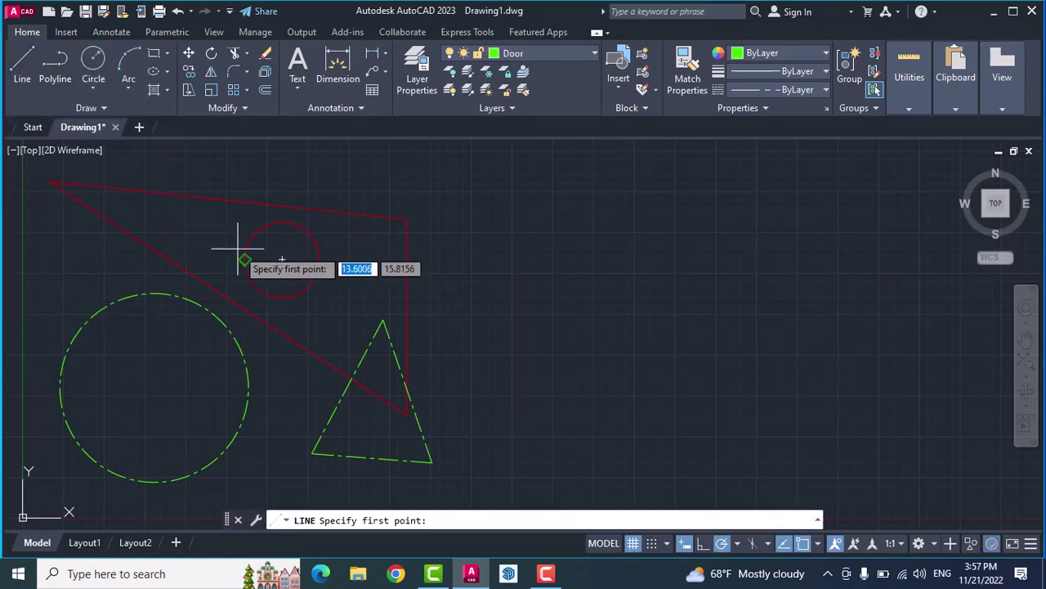